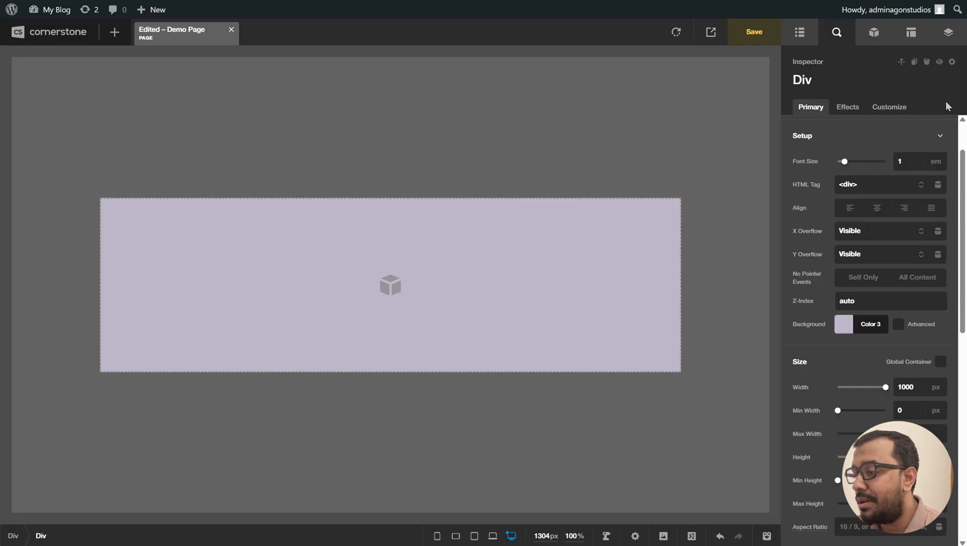
- Examine the Div's setup choices for HTML tag, X overflow and per-breakpoint alignment
click(851, 185)
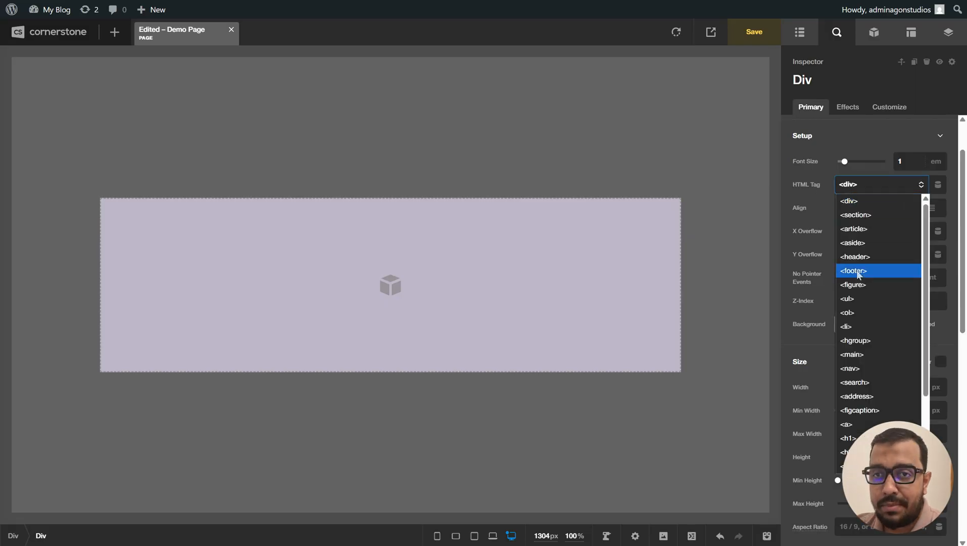
scroll(873, 313, down, 2)
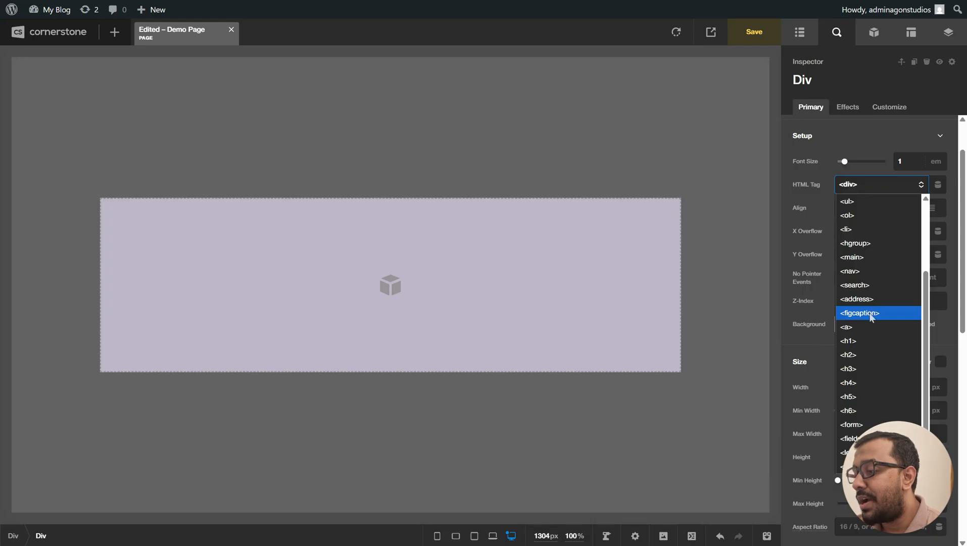
scroll(870, 318, up, 3)
click(958, 99)
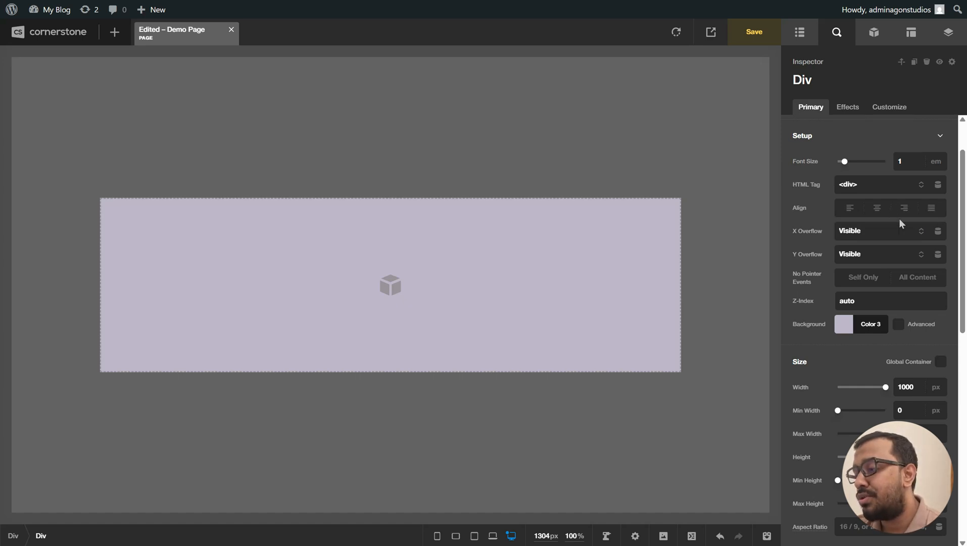
scroll(889, 273, down, 1)
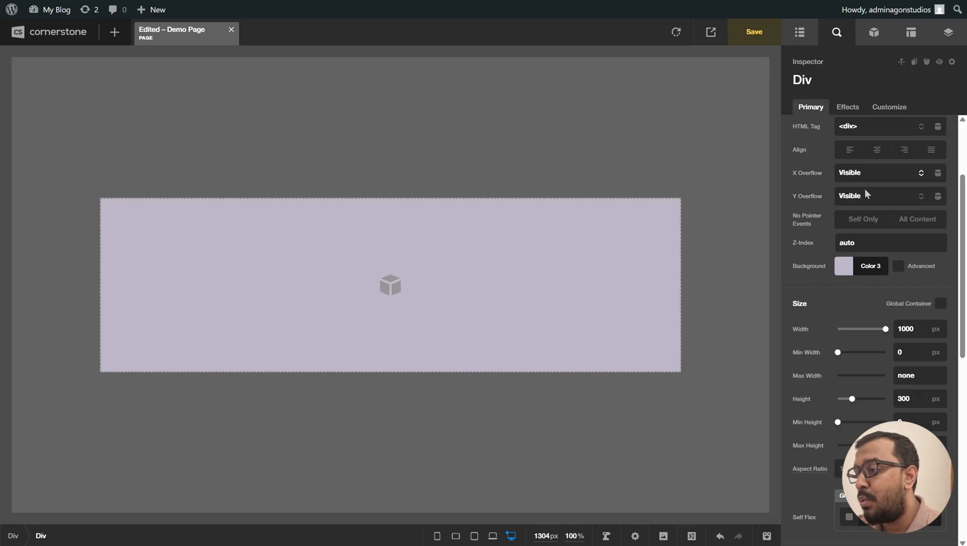
click(861, 174)
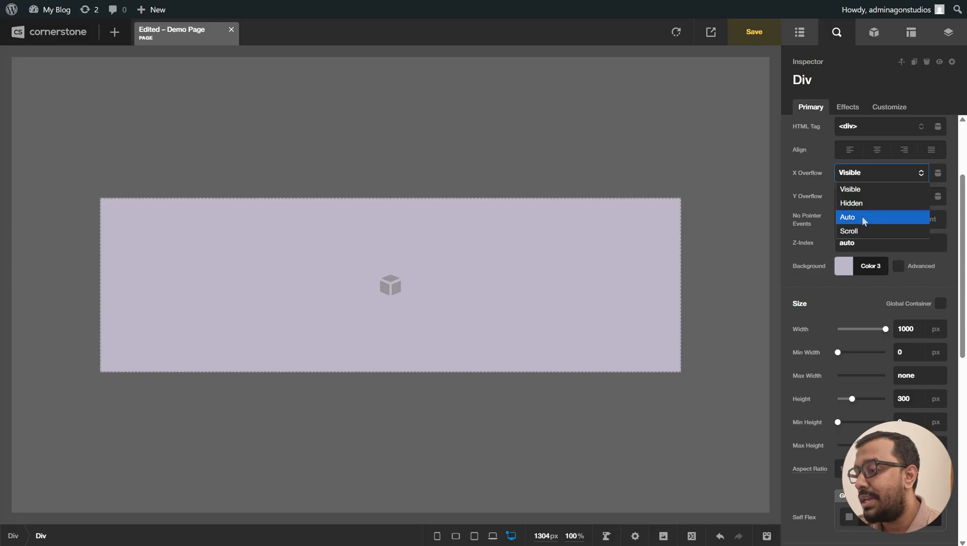
click(829, 156)
click(830, 157)
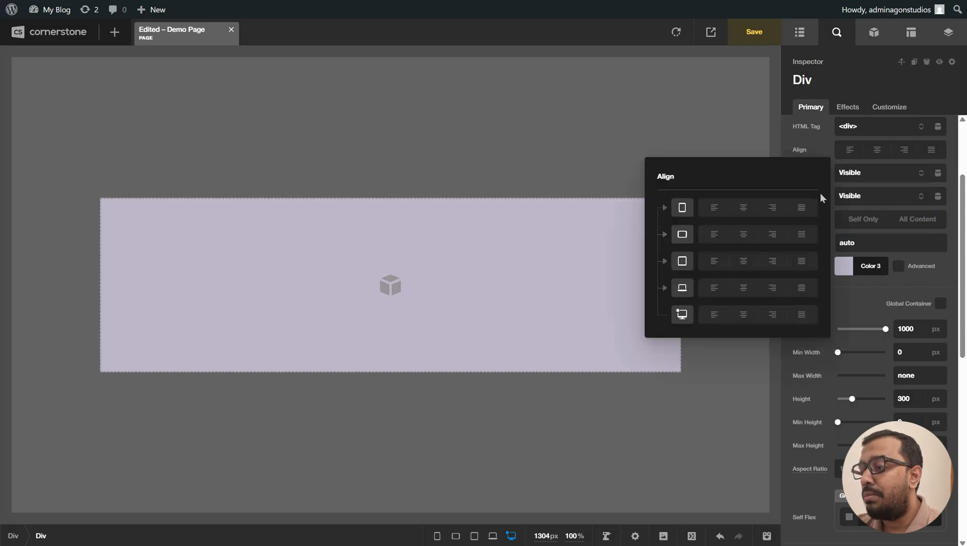
click(940, 107)
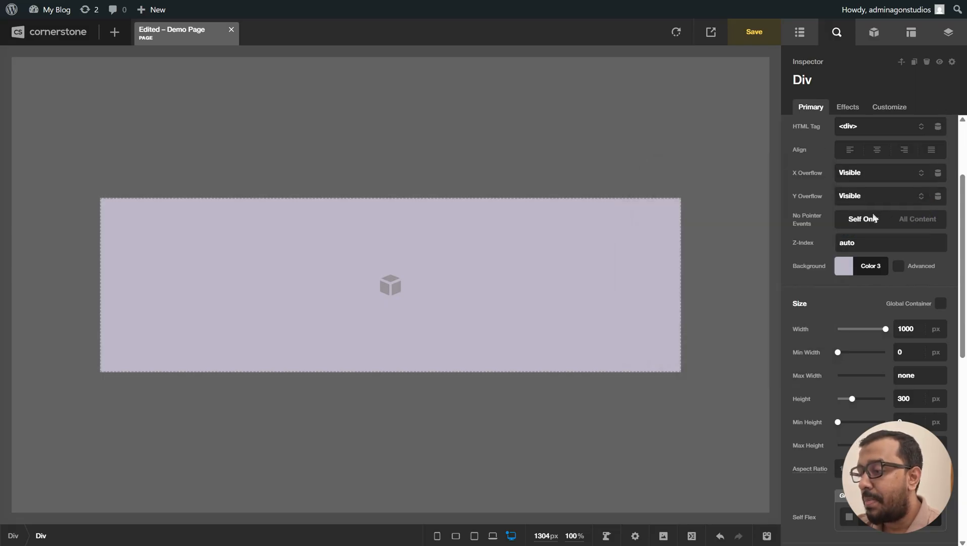
- Set the Div's Z-Index to 1 in its setup settings
scroll(870, 324, down, 1)
scroll(870, 323, down, 1)
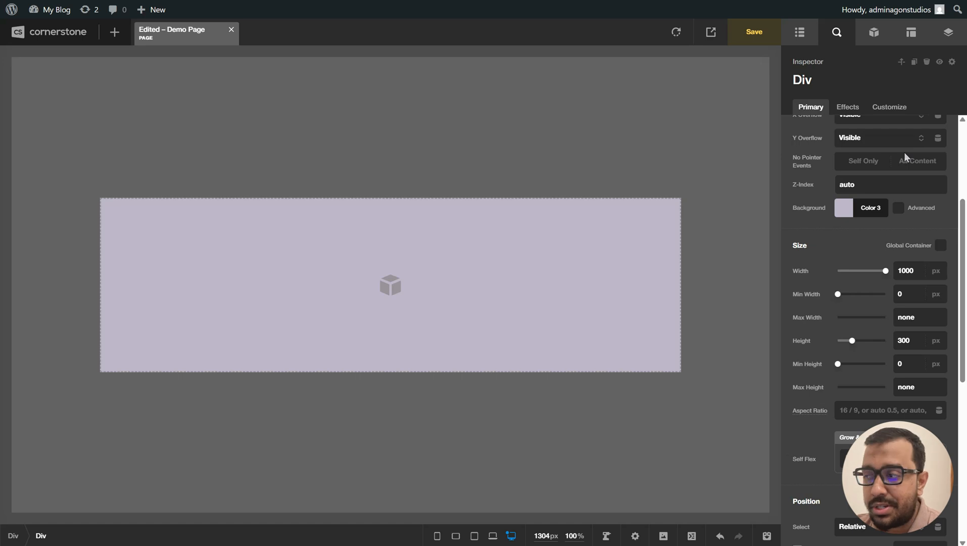
click(891, 184)
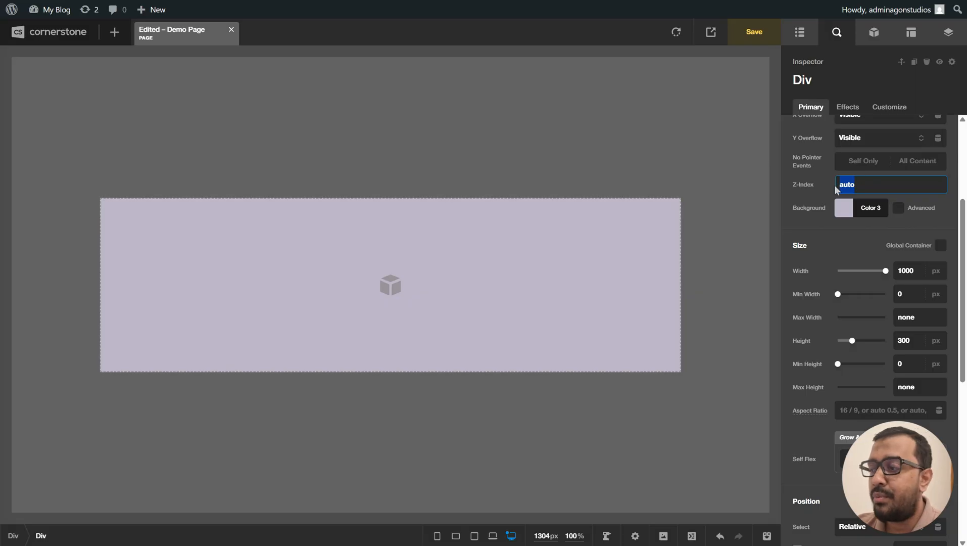
click(879, 185)
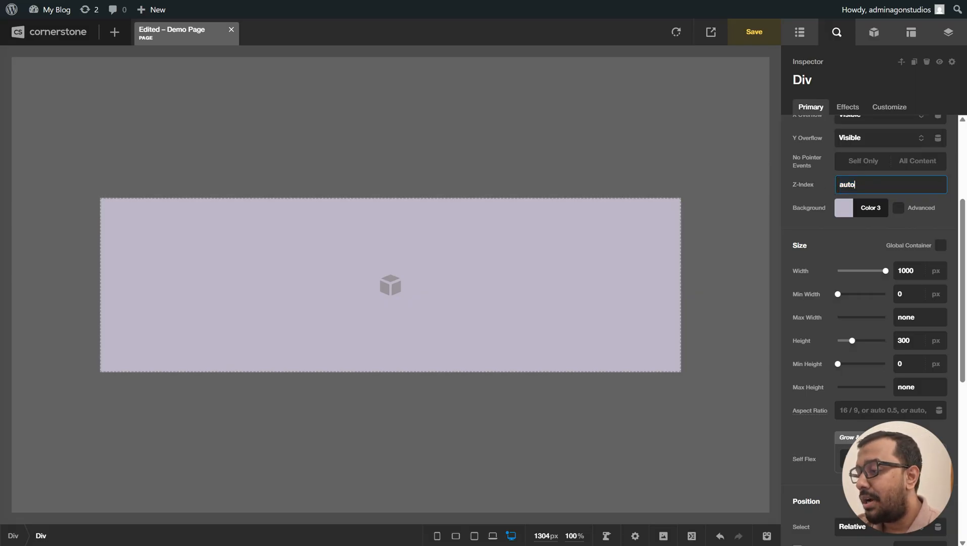
drag(856, 184, 833, 182)
text(2)
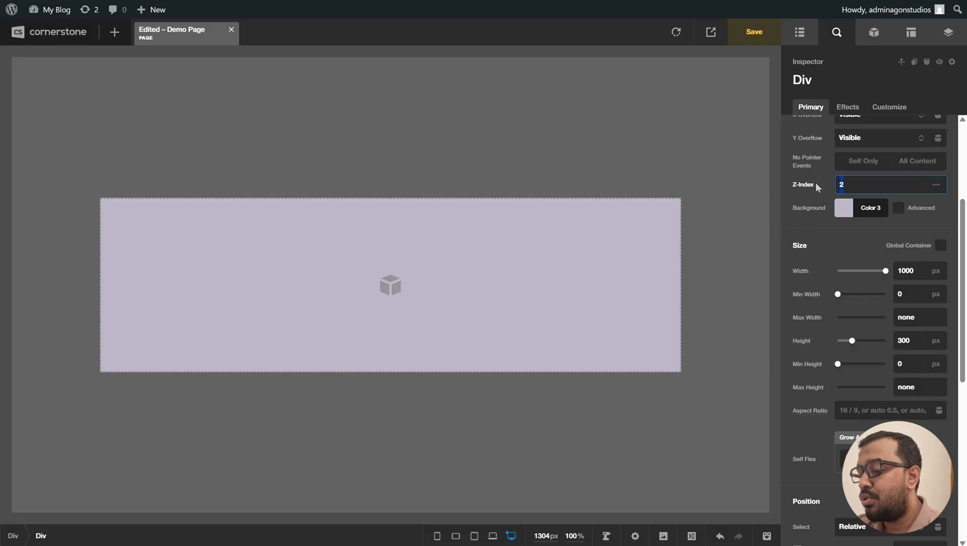
key(BackSpace)
text(1)
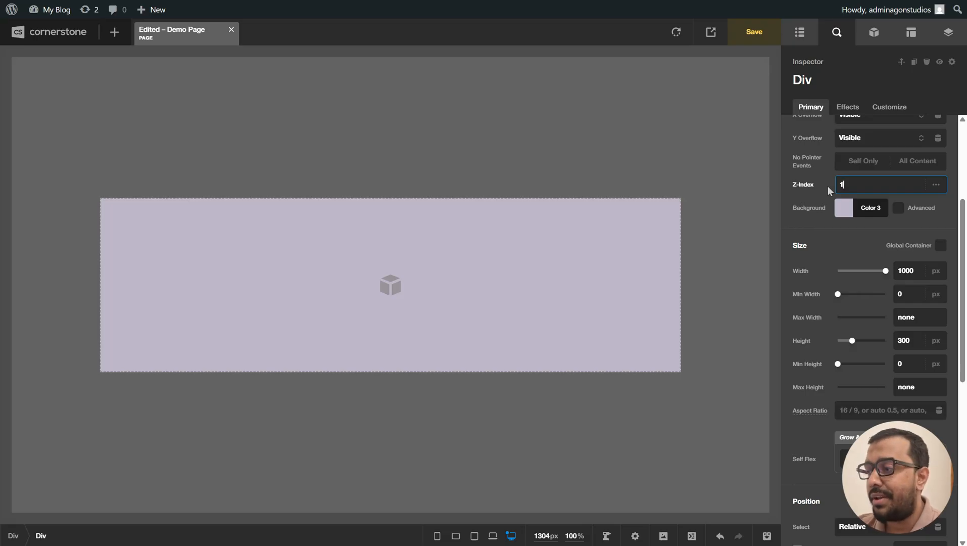
click(806, 219)
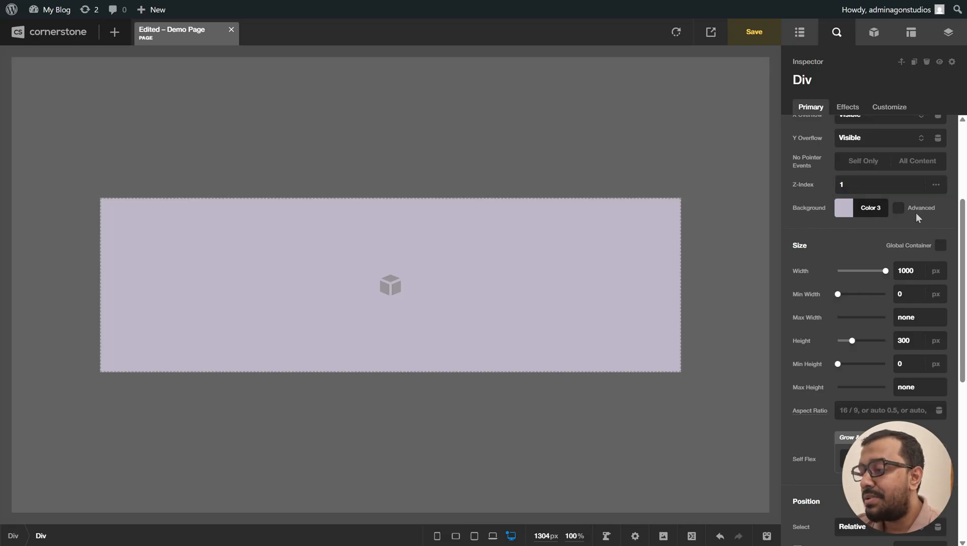
- Change the Div's base background colour to the red palette entry Color 4
click(885, 210)
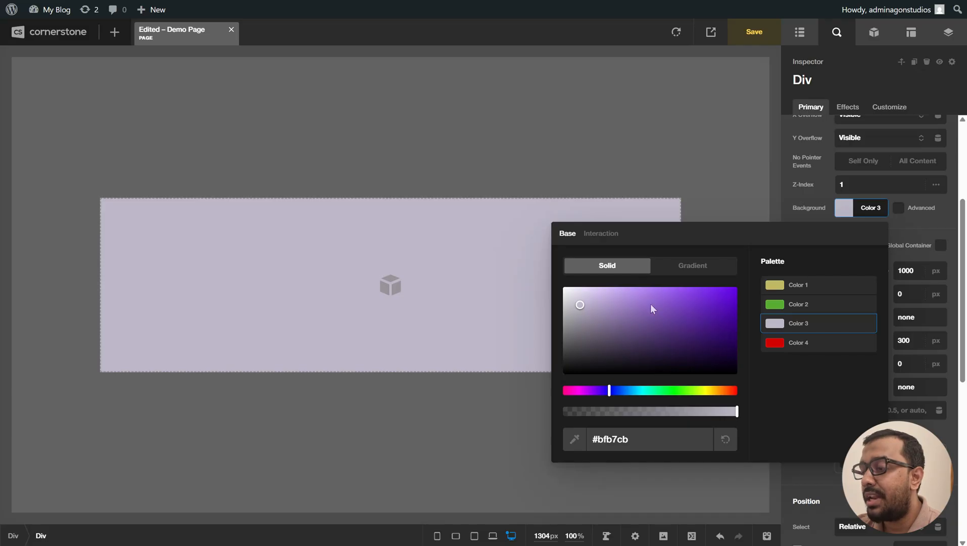
click(687, 336)
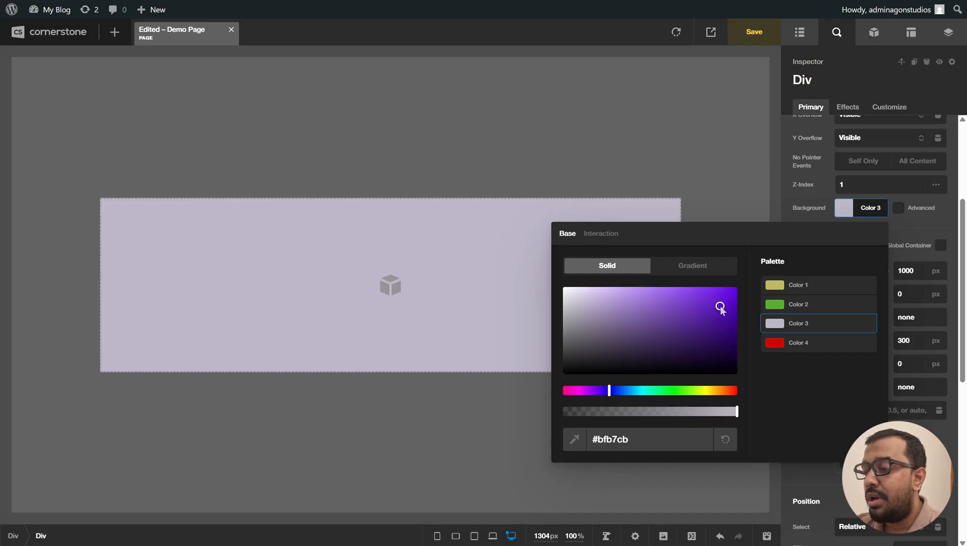
click(810, 346)
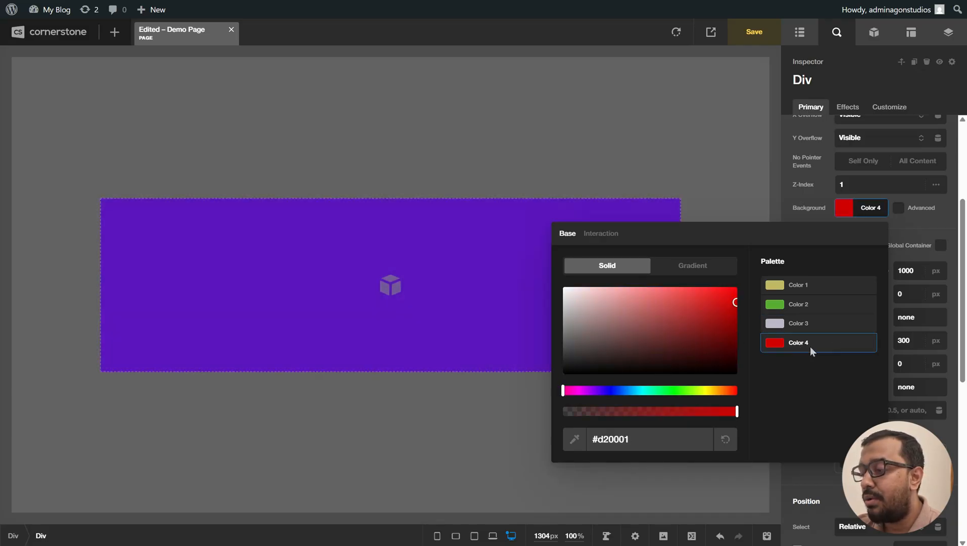
- Give the Div a white #ffffff interaction background colour and preview it on the canvas
click(617, 240)
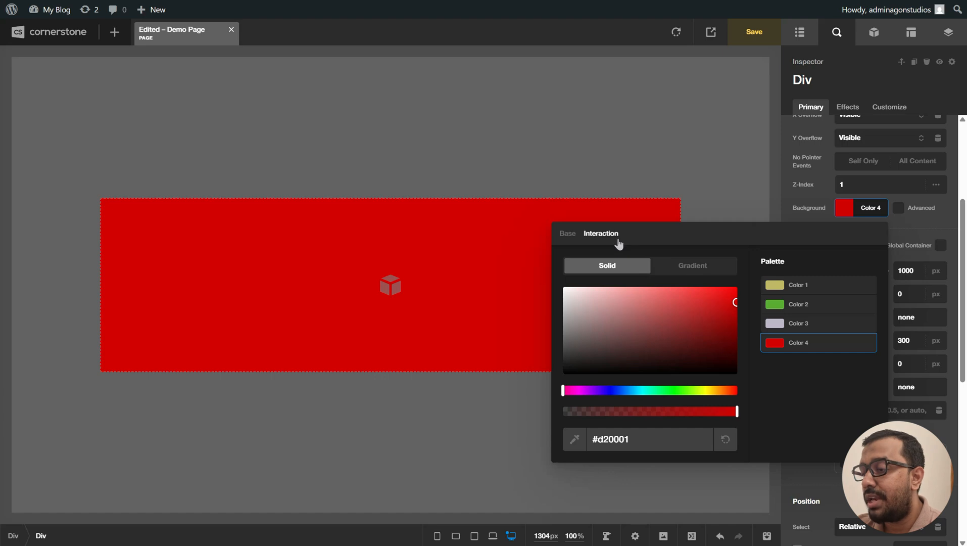
click(596, 306)
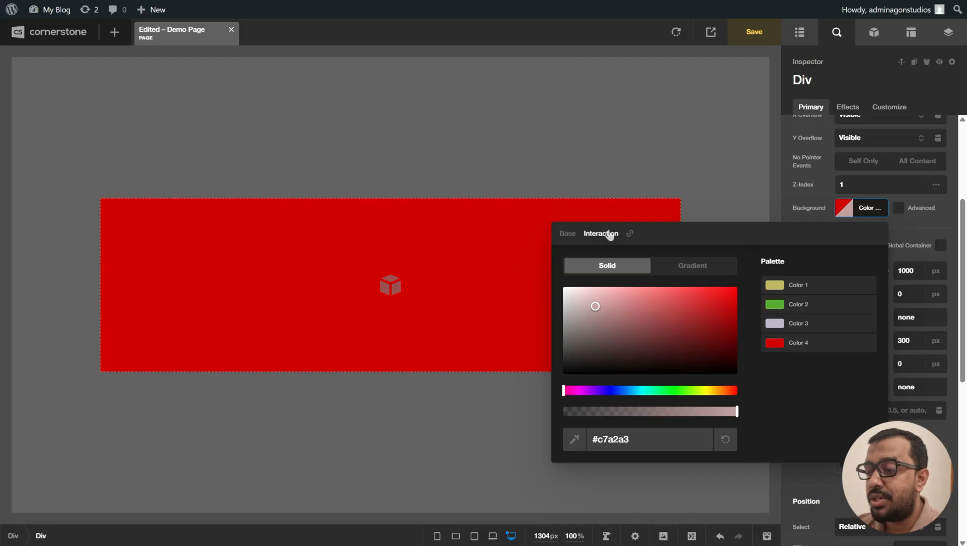
click(567, 237)
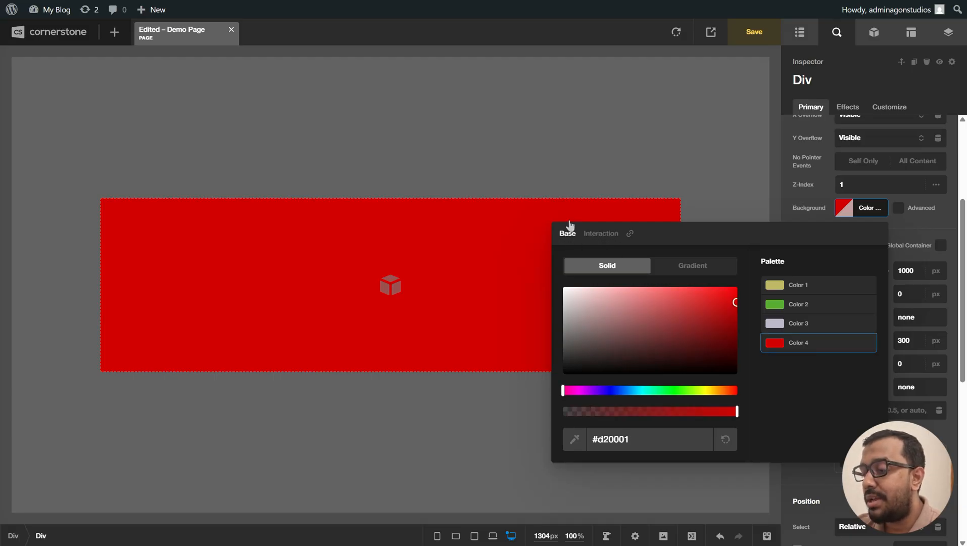
click(604, 236)
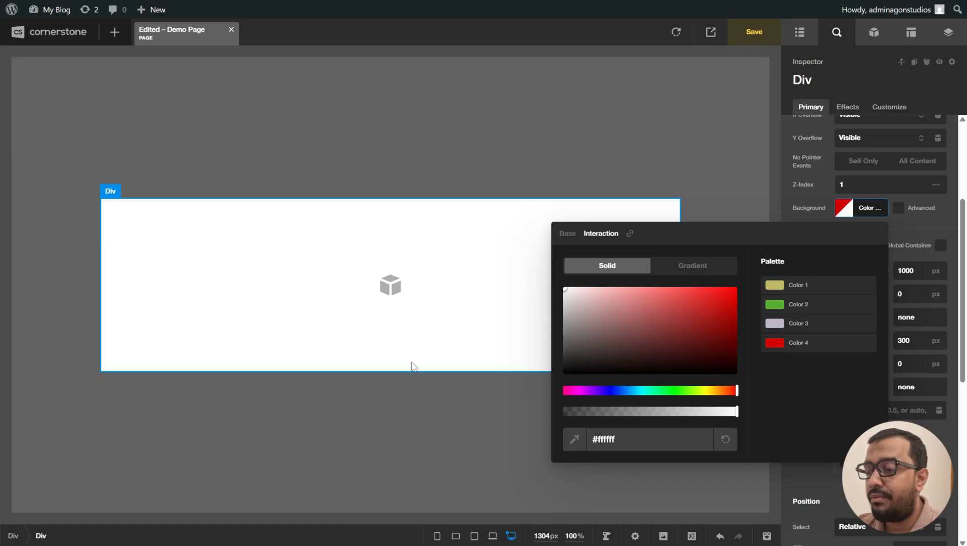
click(941, 101)
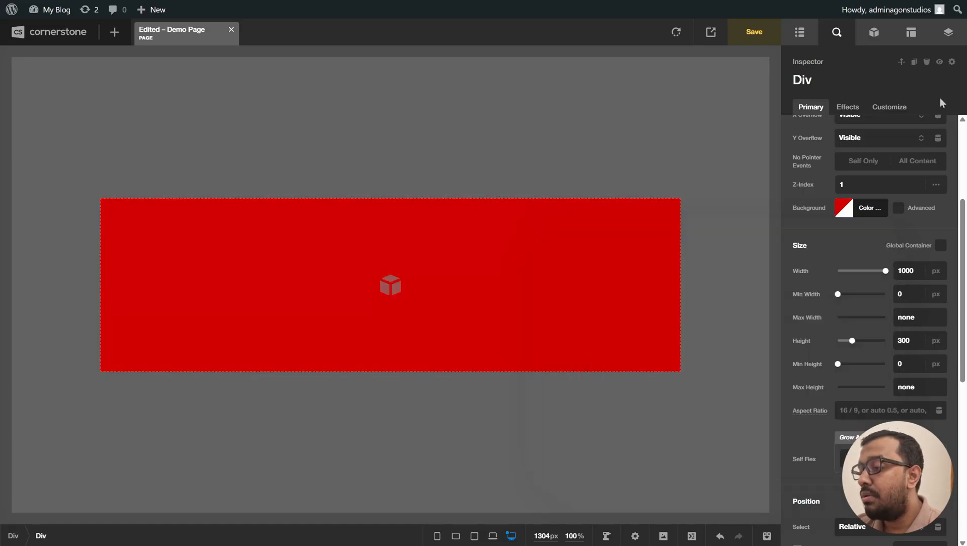
- Enable the Div's advanced background and set the lower background layer's type to Background Image
click(900, 210)
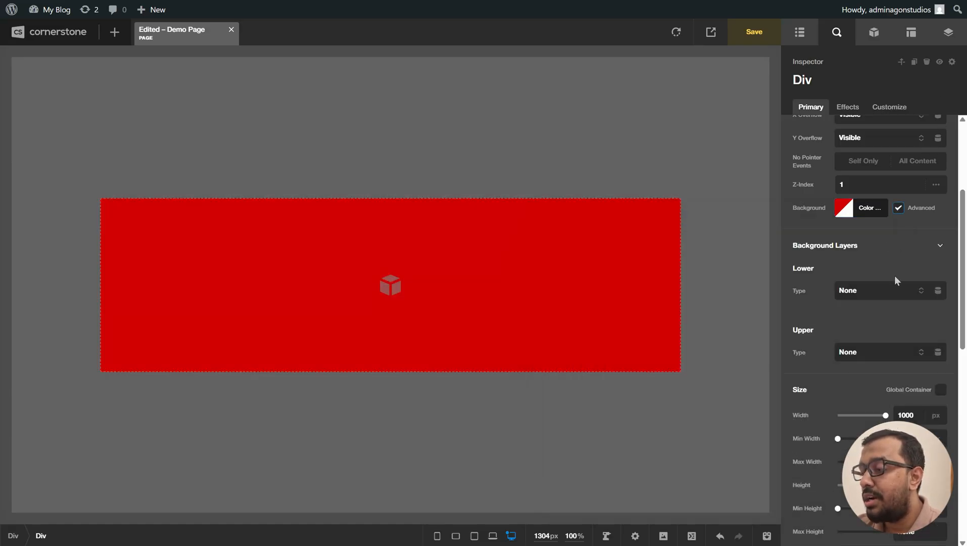
scroll(894, 275, down, 2)
scroll(859, 202, up, 1)
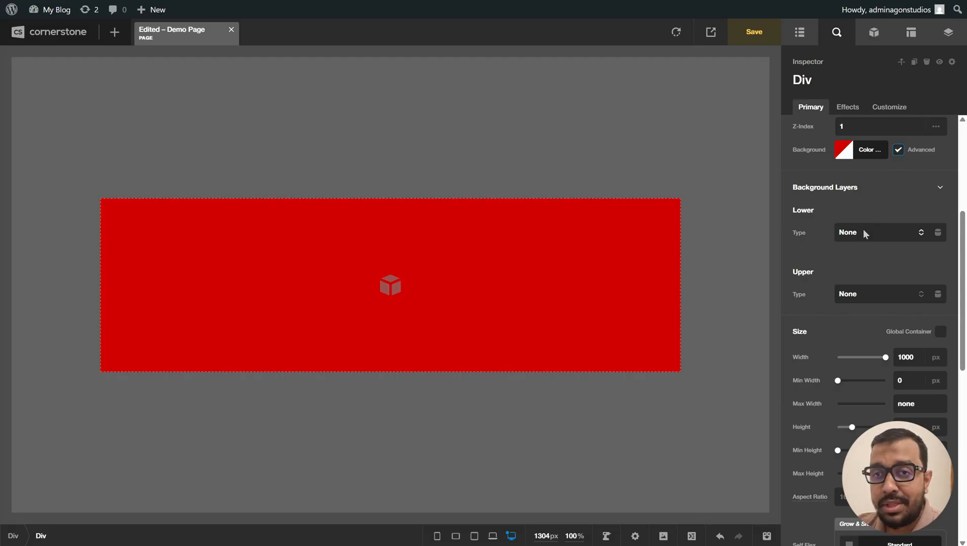
click(864, 230)
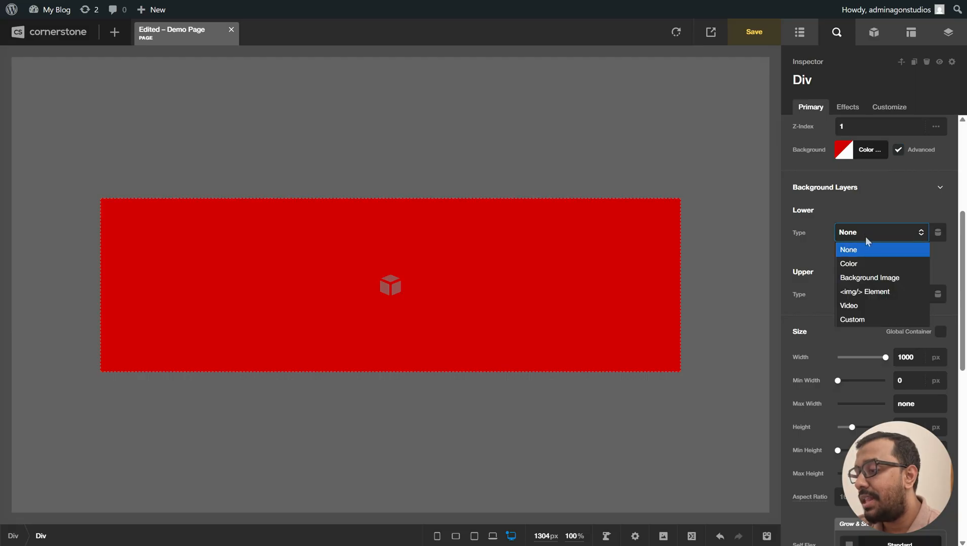
click(882, 278)
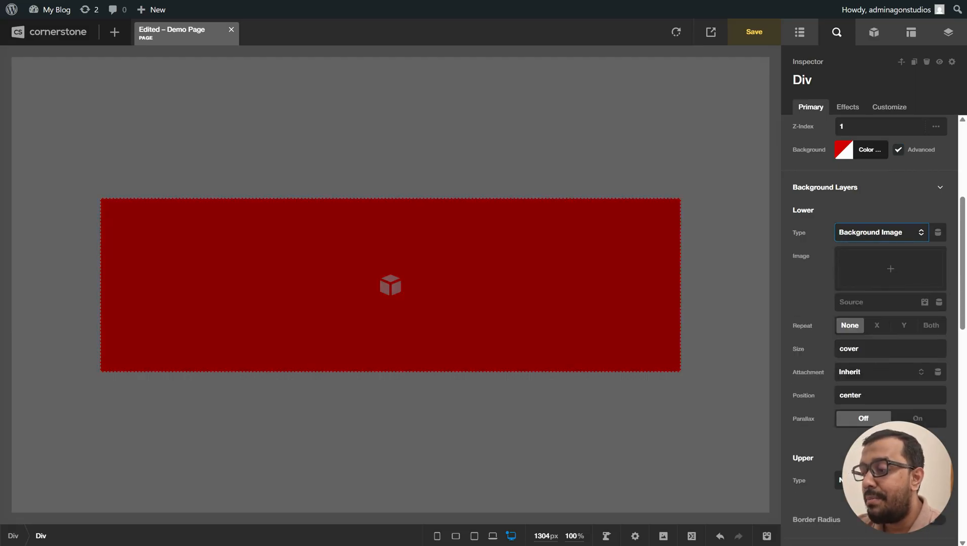
- Set the type of the Div's upper background layer to Color
click(860, 480)
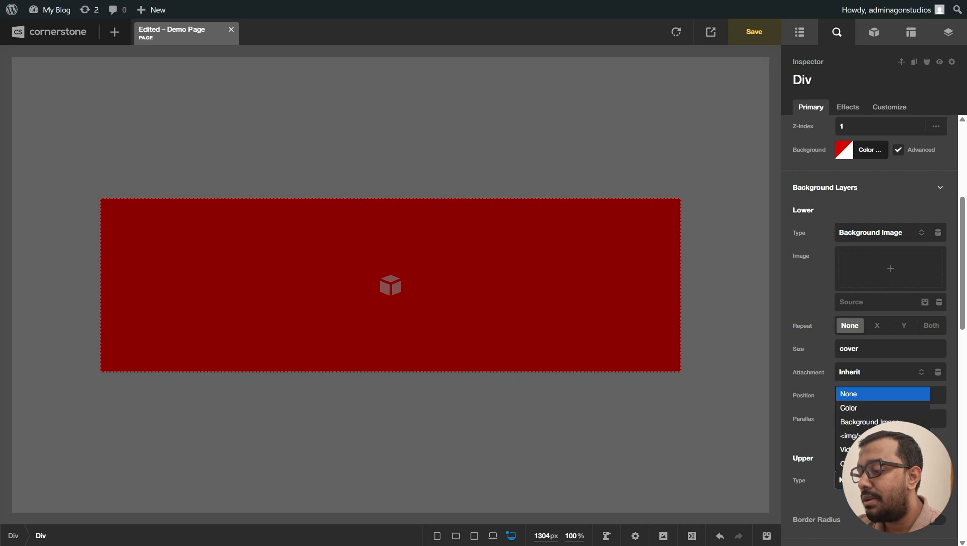
click(893, 411)
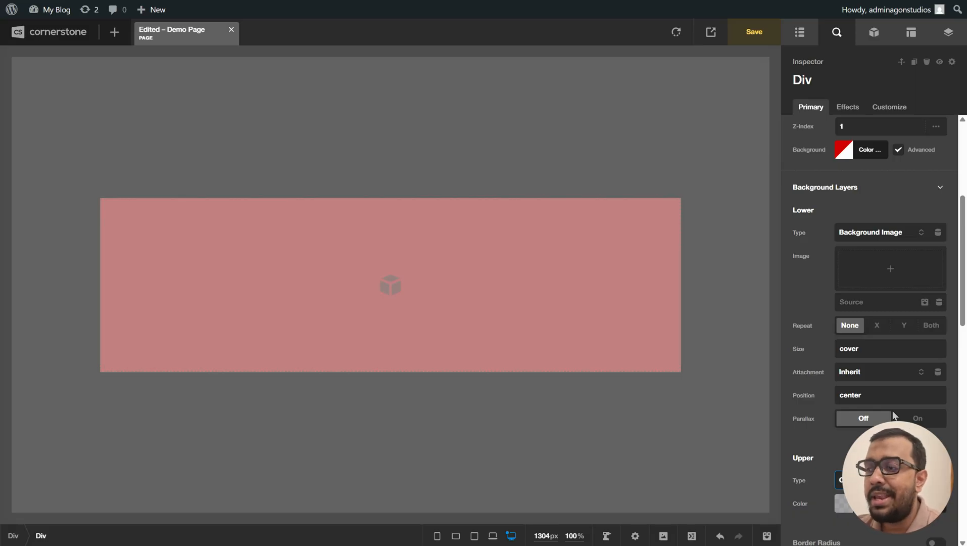
scroll(935, 291, up, 3)
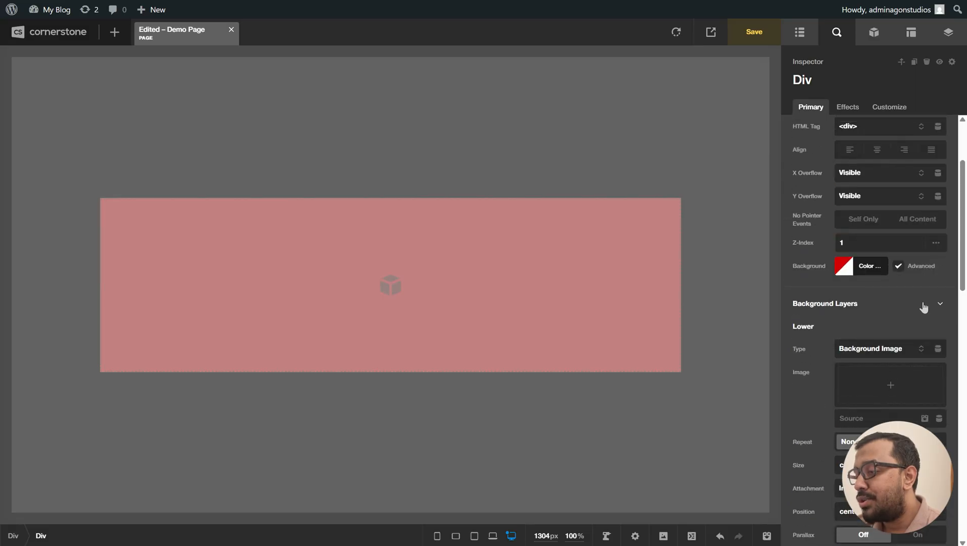
scroll(904, 337, down, 3)
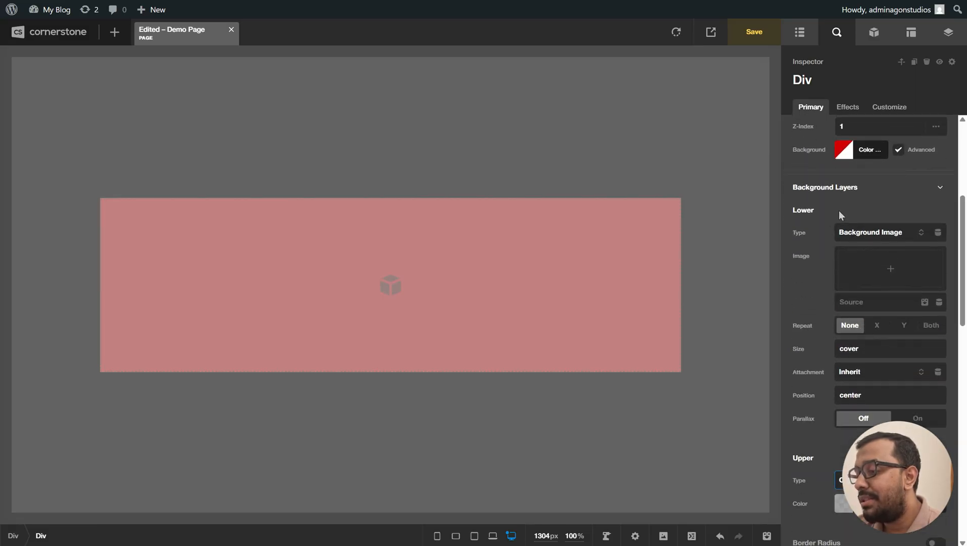
- Try the Color type on the lower background layer and restore it to Background Image
click(874, 231)
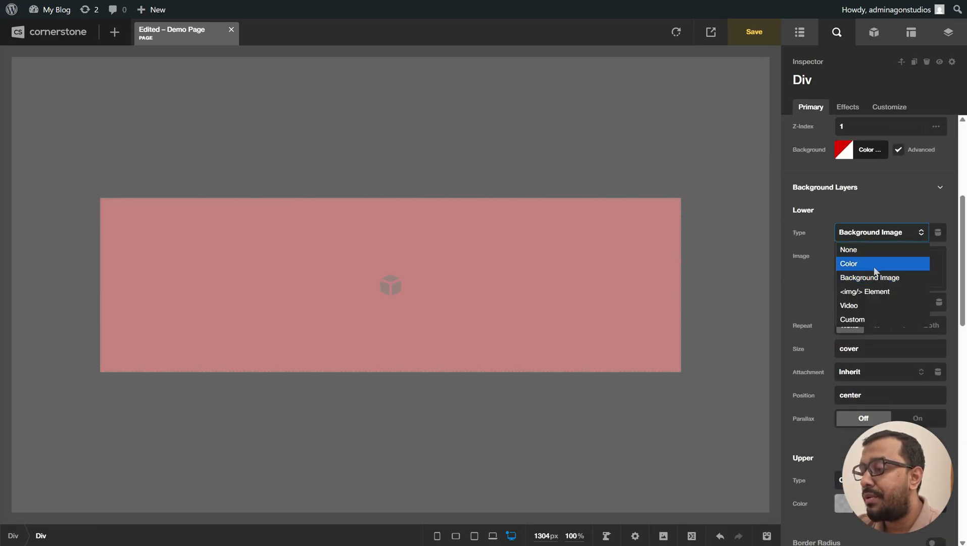
click(876, 264)
click(874, 257)
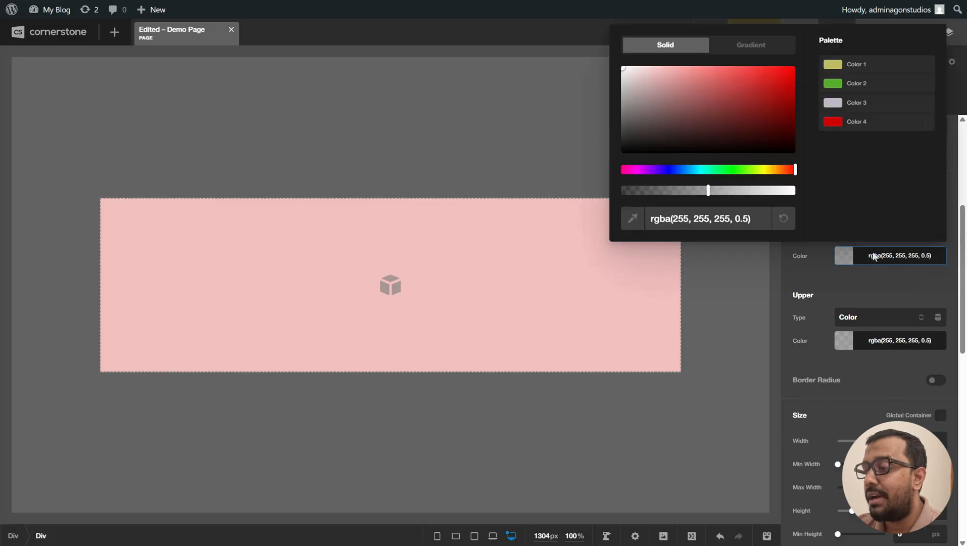
click(884, 257)
click(880, 237)
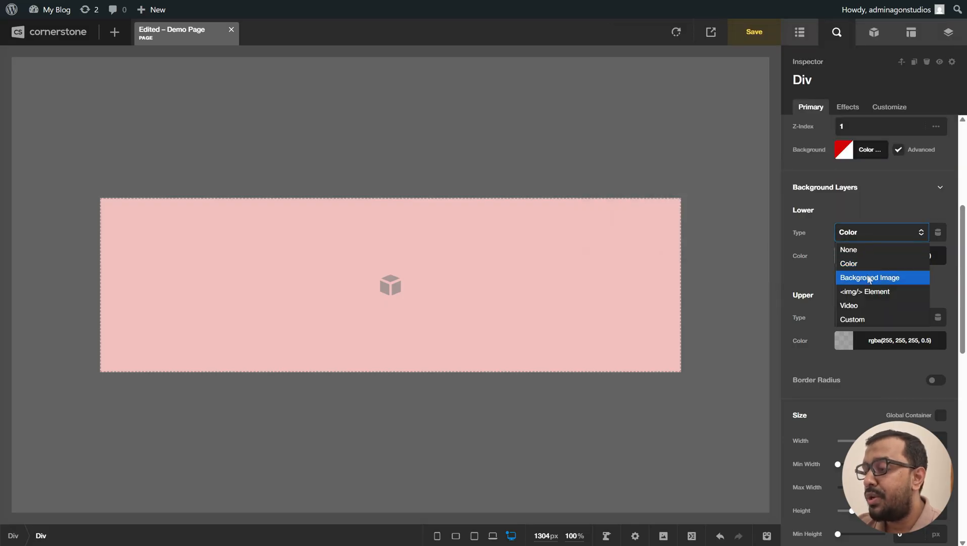
click(868, 275)
- Insert the photo of the barista in an apron from the media library as the lower layer's background image
scroll(871, 279, down, 1)
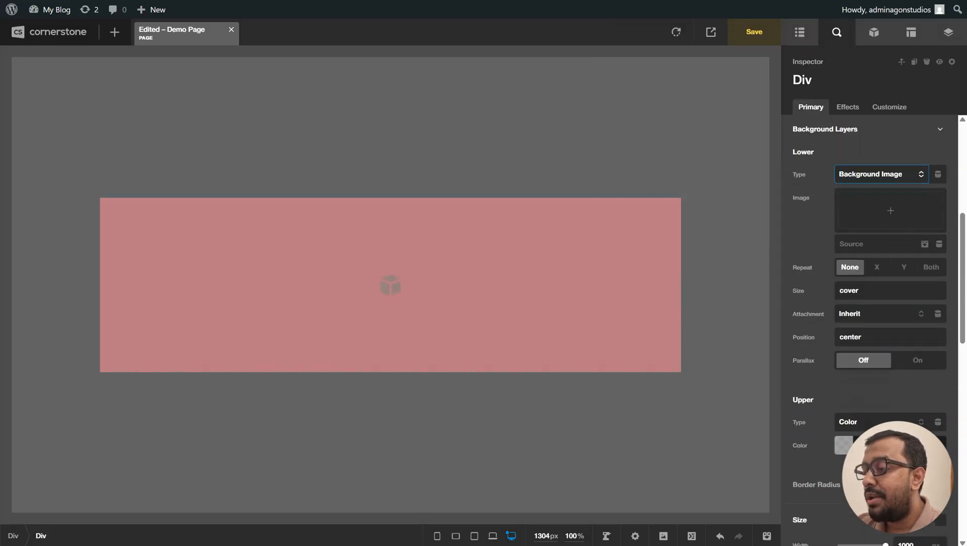
click(890, 216)
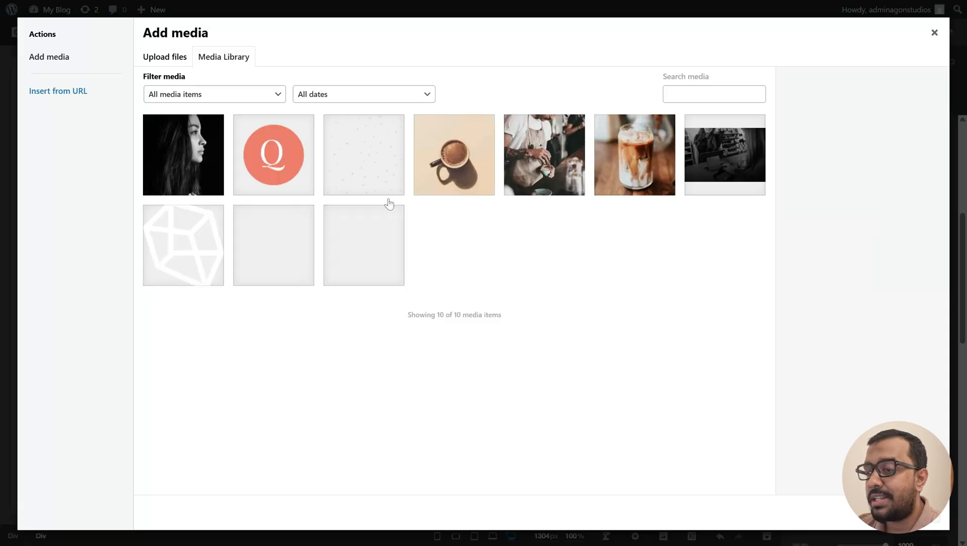
click(576, 189)
click(934, 518)
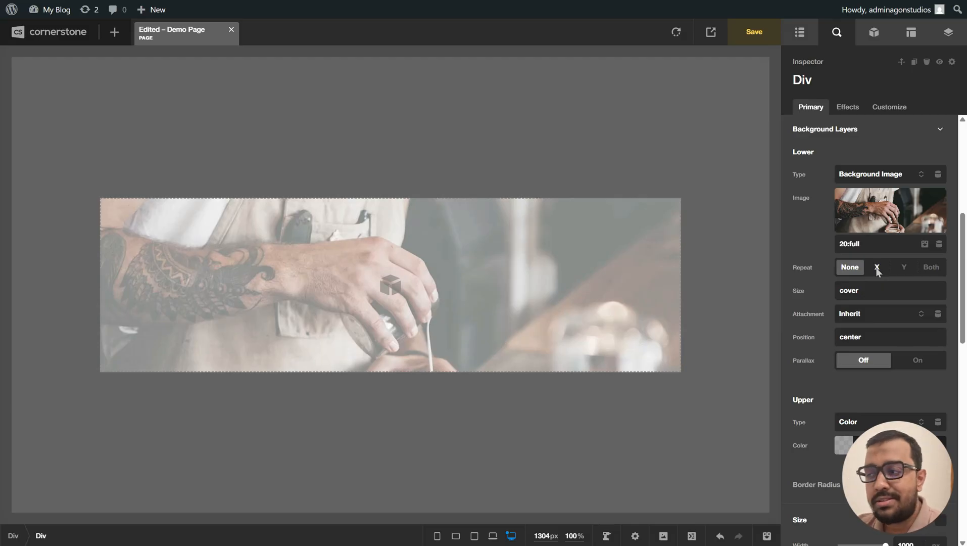
- Try the sizes fit and 100px on the lower layer's background image and restore the size to cover
click(864, 291)
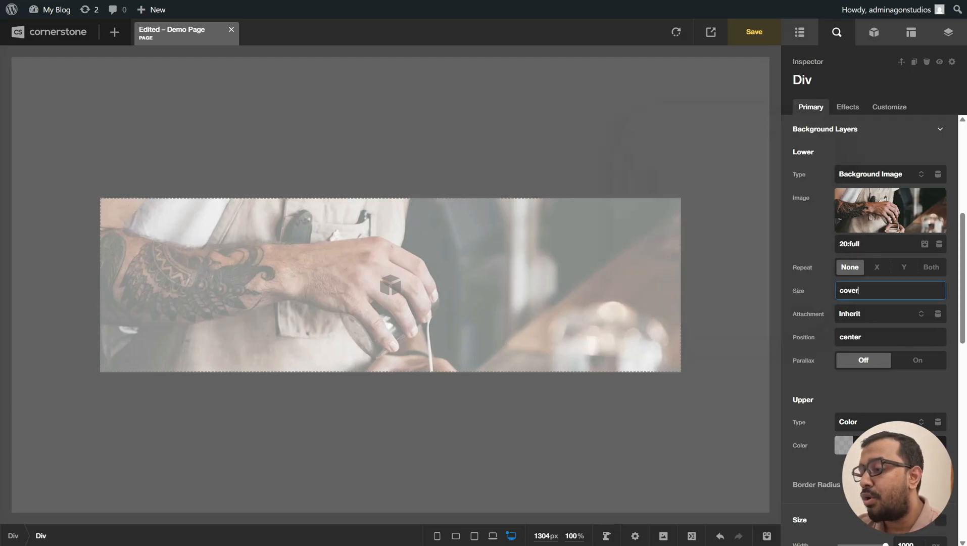
drag(864, 291, 832, 293)
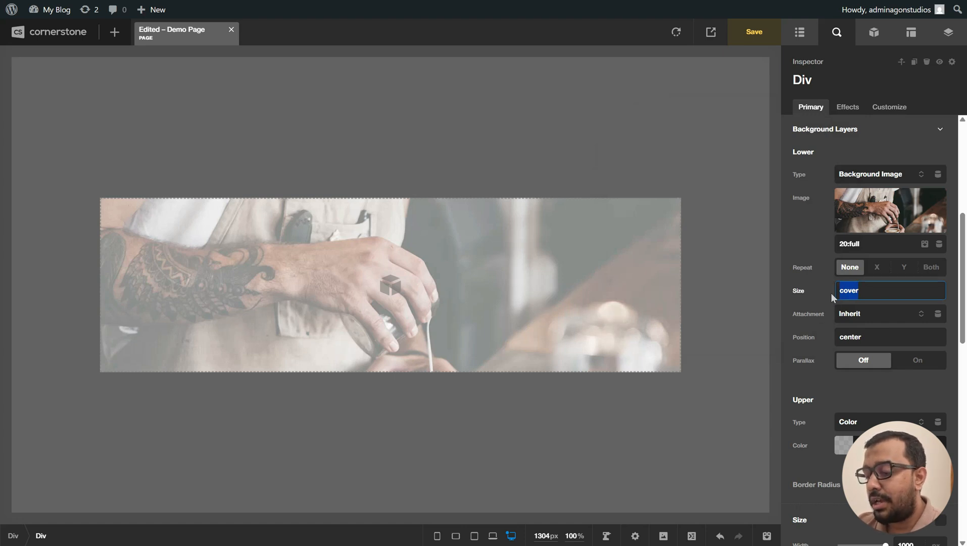
text(fit)
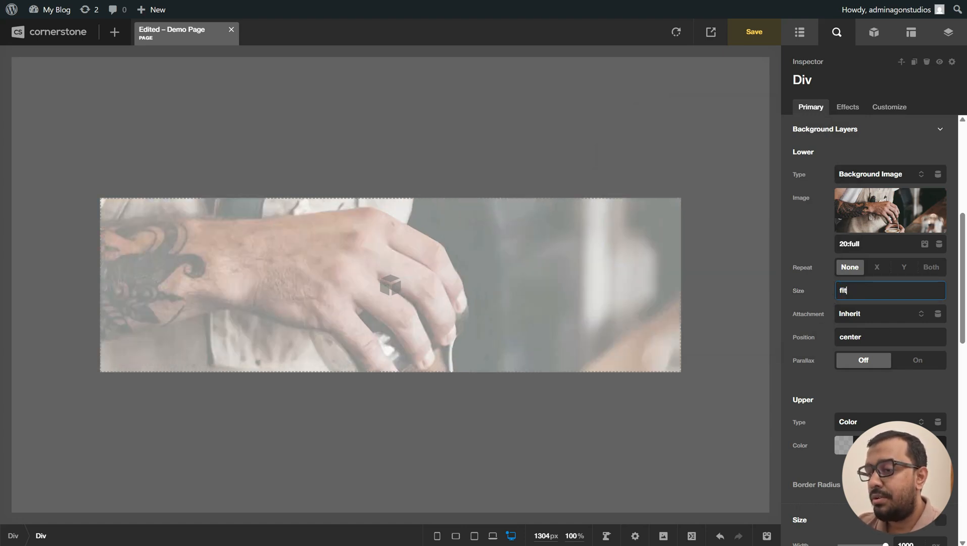
double_click(872, 292)
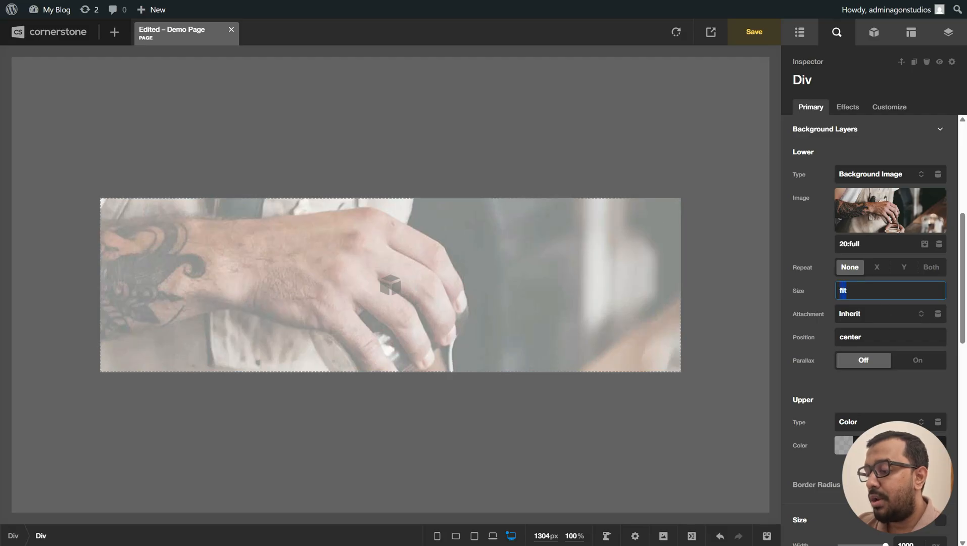
key(BackSpace)
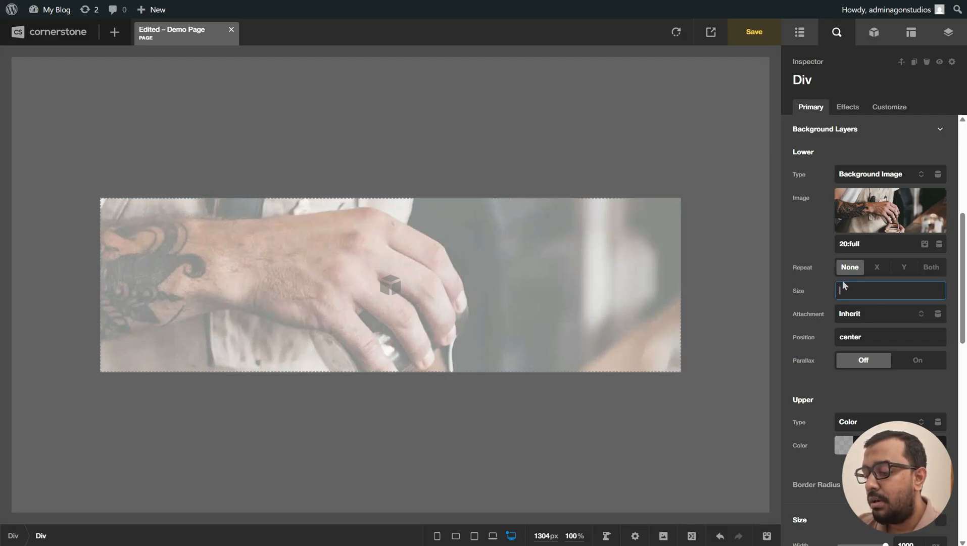
text(100)
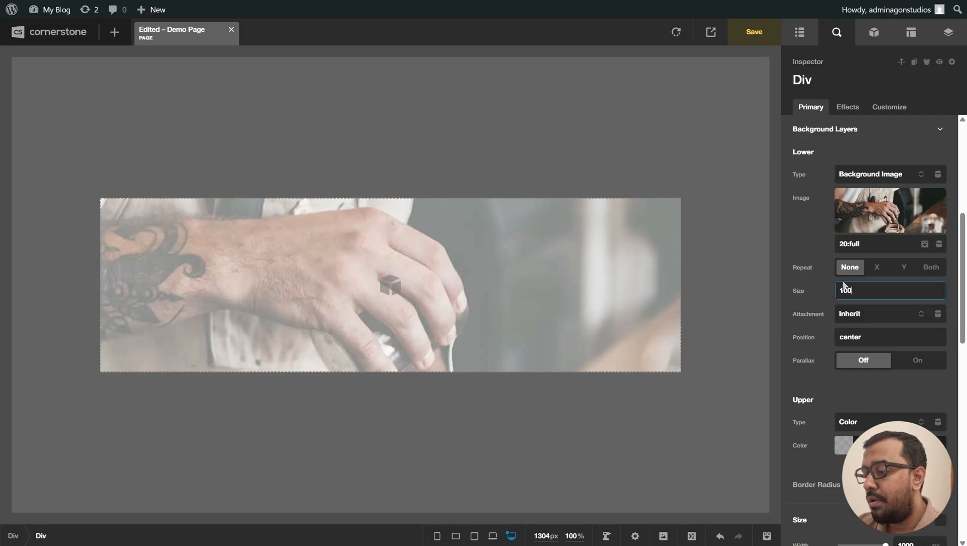
text(px)
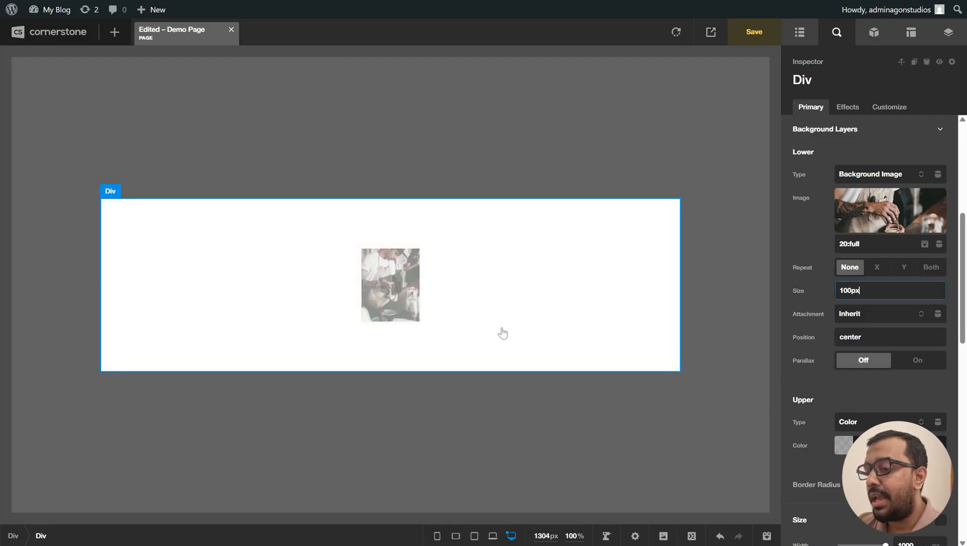
drag(861, 284, 821, 291)
text(co)
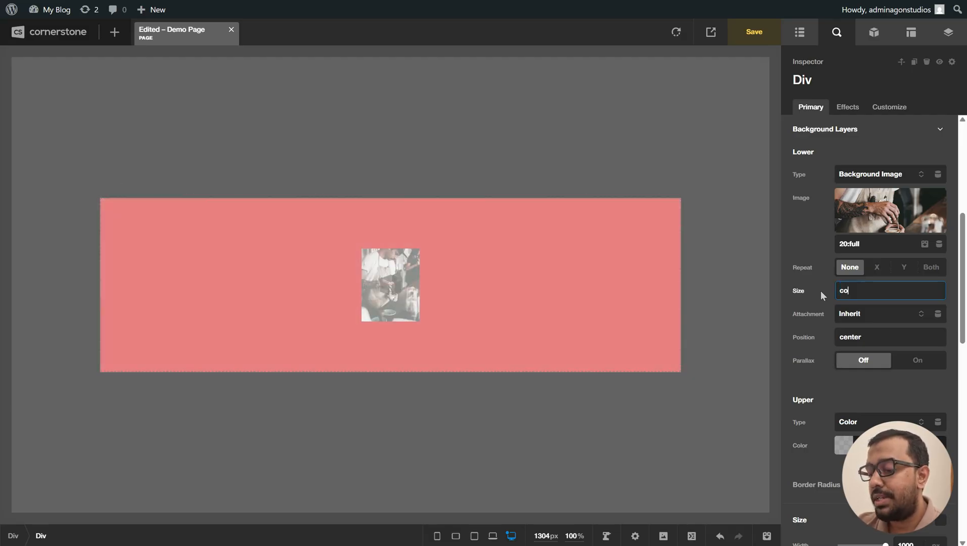
text(ver)
click(862, 385)
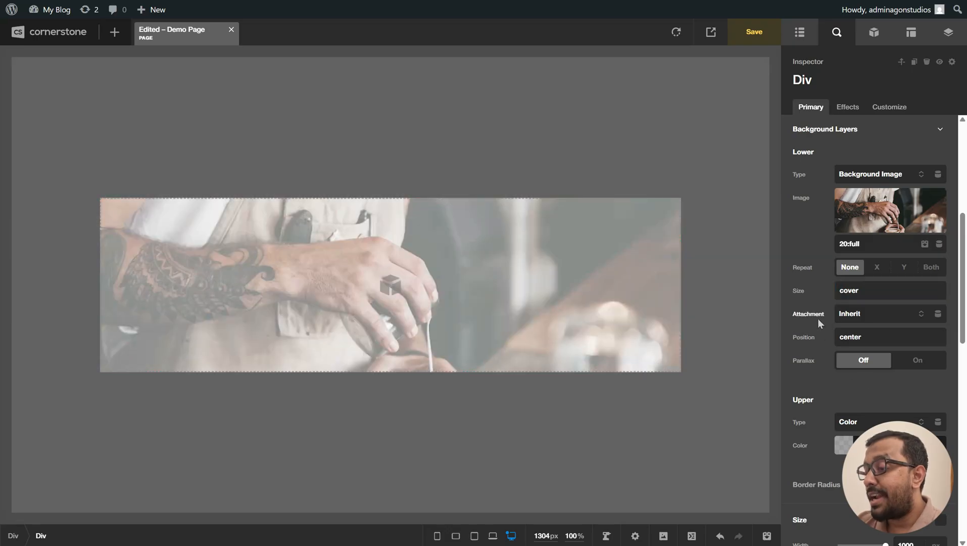
- Set the lower layer's background image attachment to Fixed and review the other attachment options
click(868, 310)
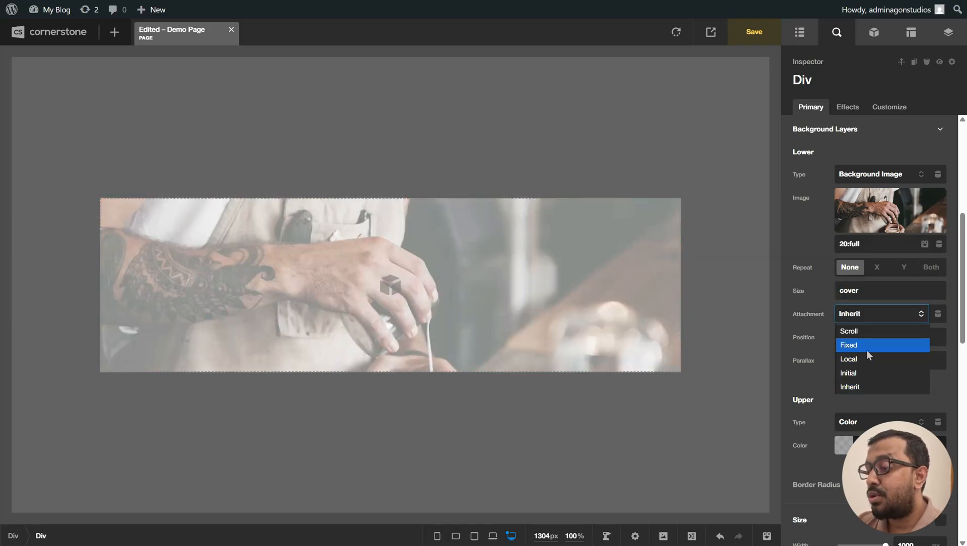
click(868, 350)
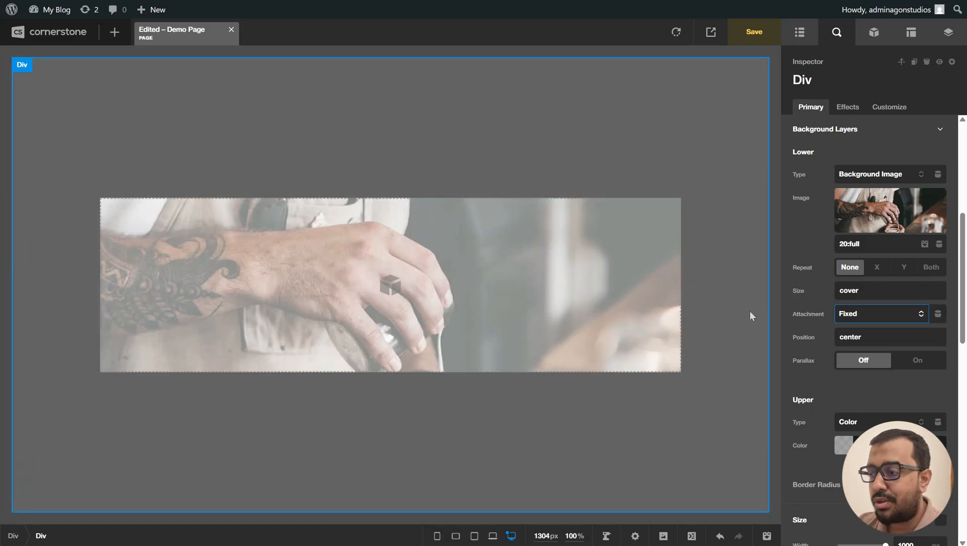
scroll(862, 345, down, 6)
click(599, 299)
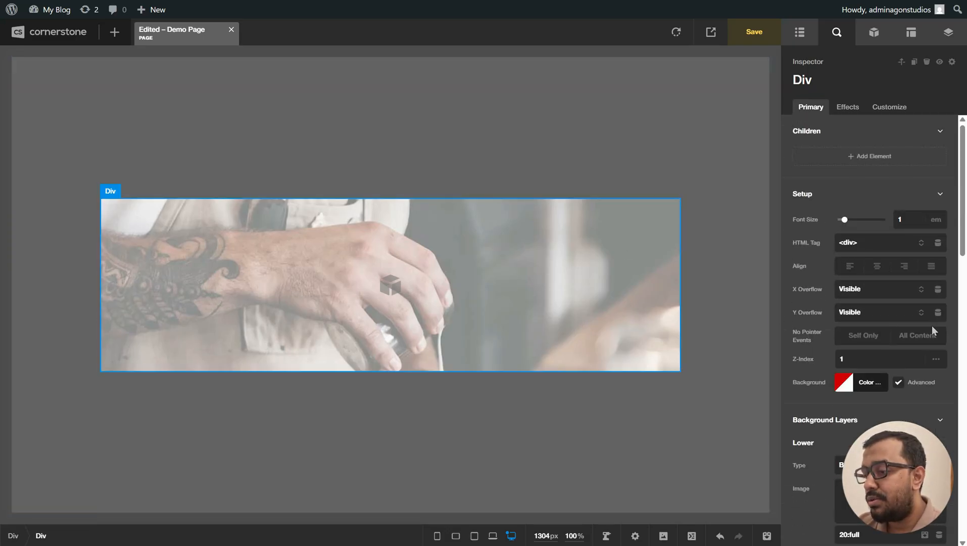
scroll(932, 329, down, 6)
click(877, 316)
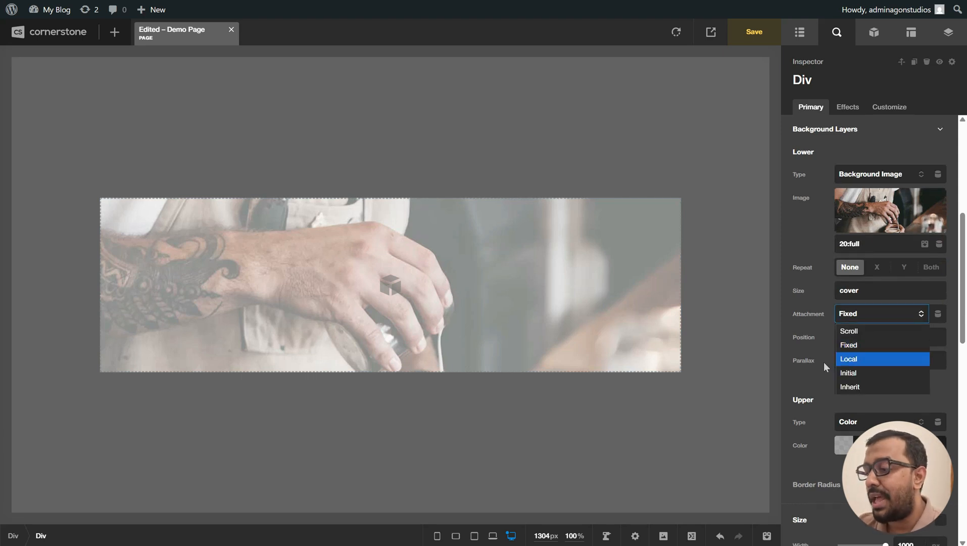
click(825, 383)
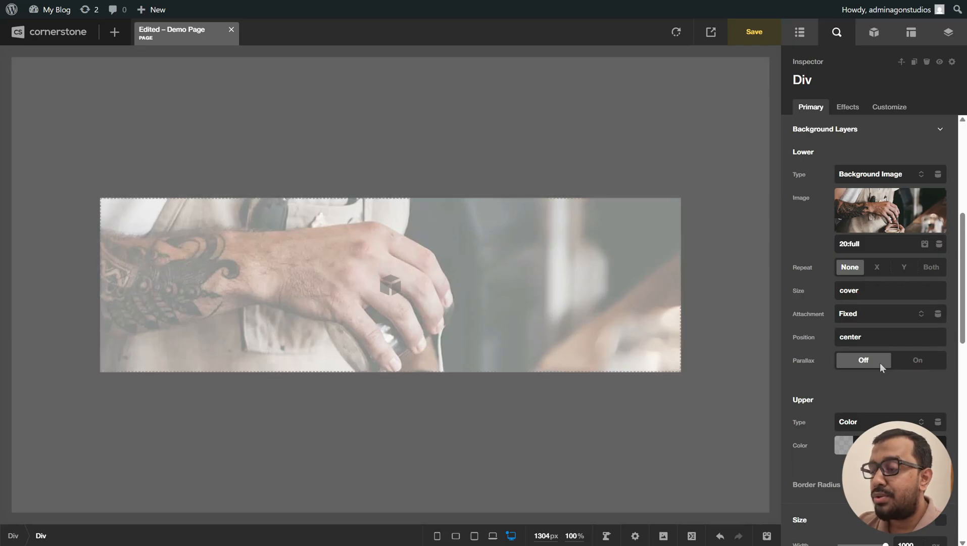
- Enable parallax on the lower background layer and set its scale to 200%
click(916, 361)
scroll(914, 374, down, 3)
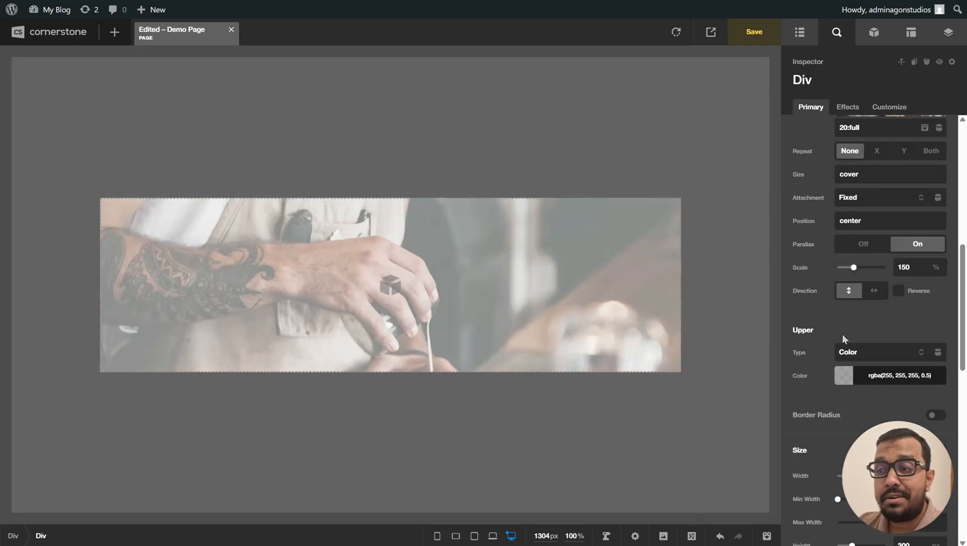
drag(854, 267, 869, 268)
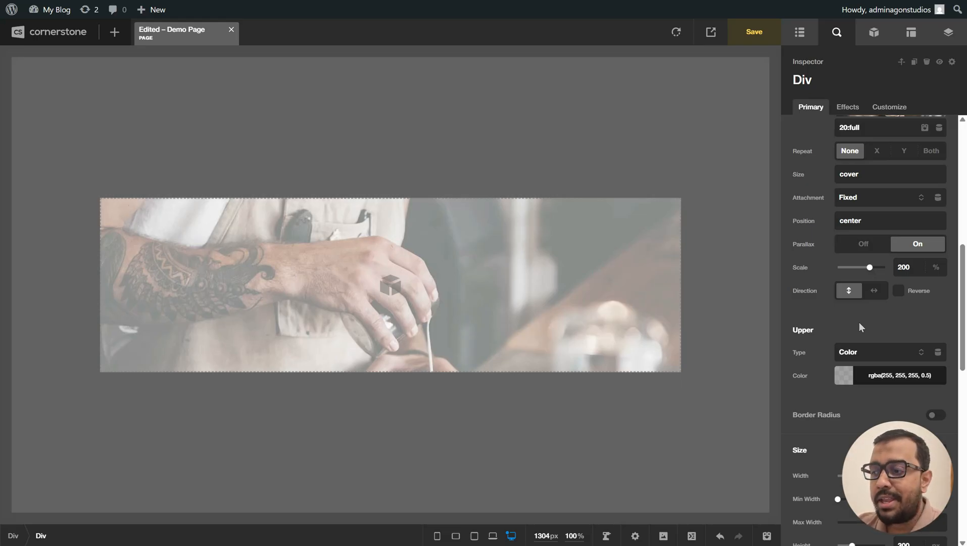
- Try the <img/> Element type on the Div's upper background layer
scroll(882, 298, down, 1)
scroll(882, 303, down, 3)
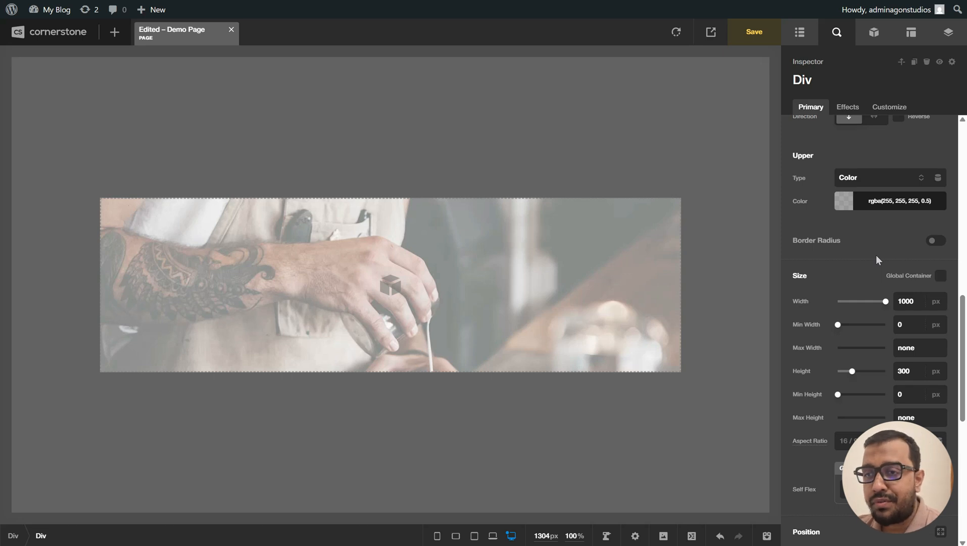
scroll(869, 252, up, 3)
scroll(862, 269, up, 2)
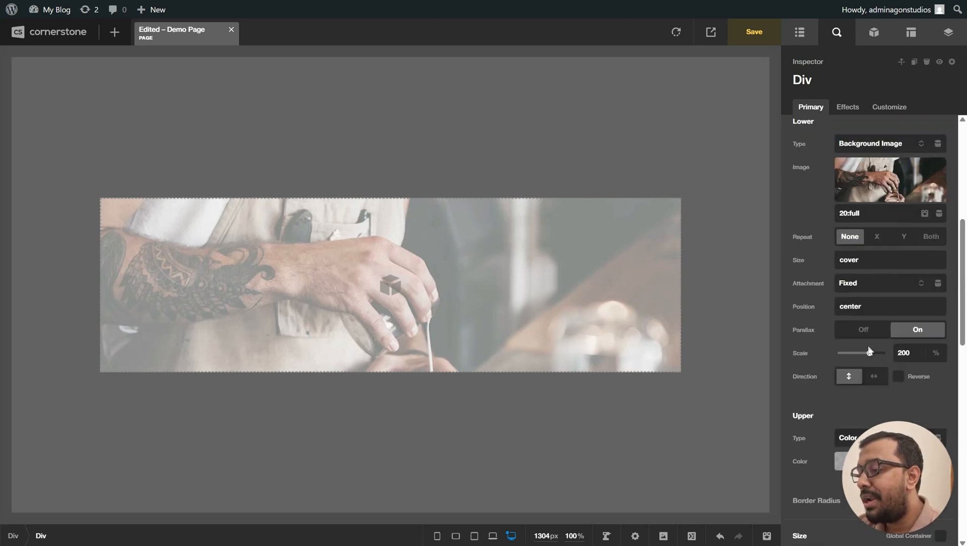
scroll(867, 314, down, 2)
click(872, 352)
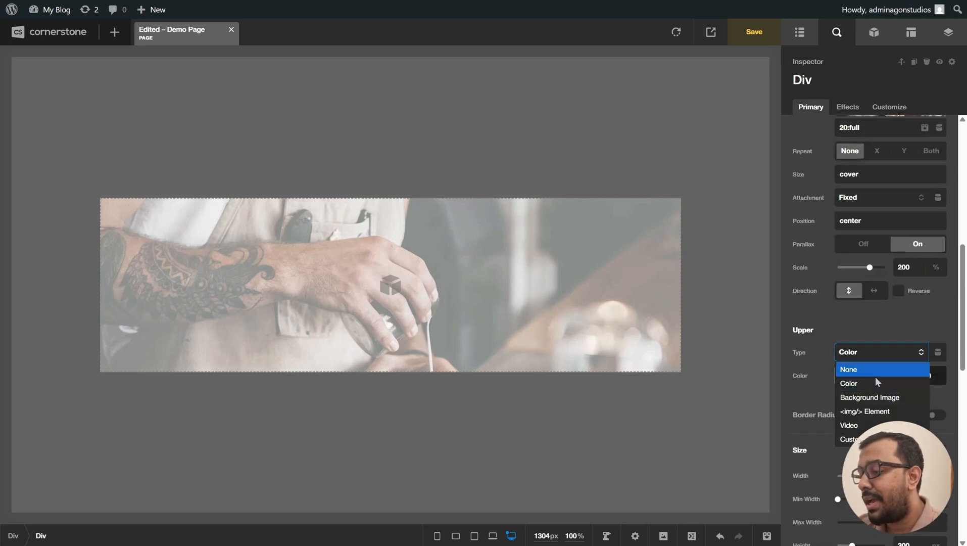
click(873, 410)
scroll(873, 405, down, 2)
click(876, 305)
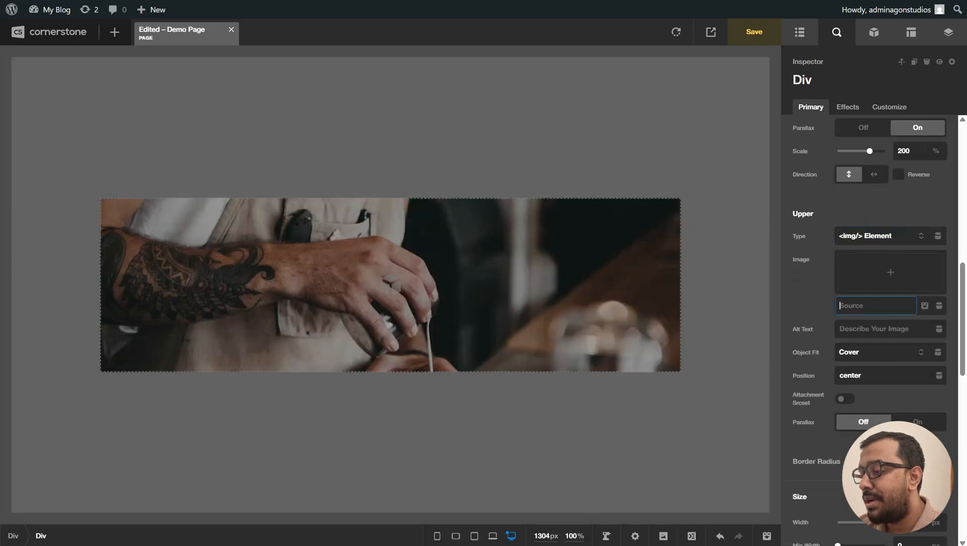
- Set the upper background layer's type to Video and review its source, object fit, poster and loop options
click(890, 241)
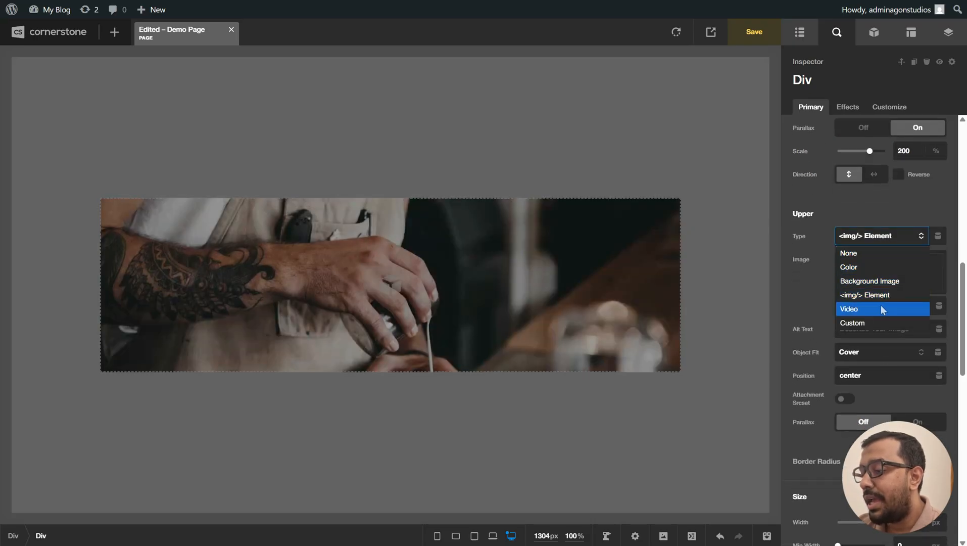
key(Escape)
click(882, 305)
click(880, 260)
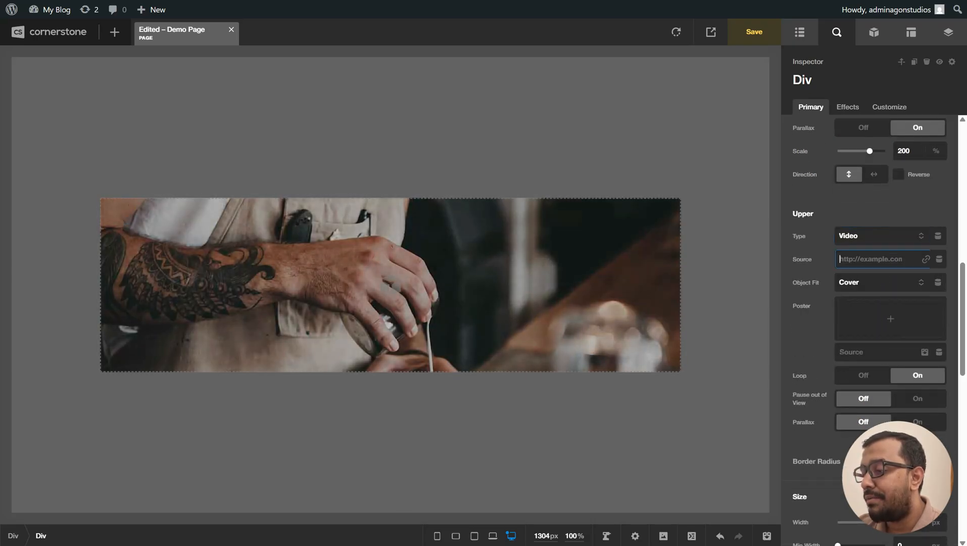
click(881, 285)
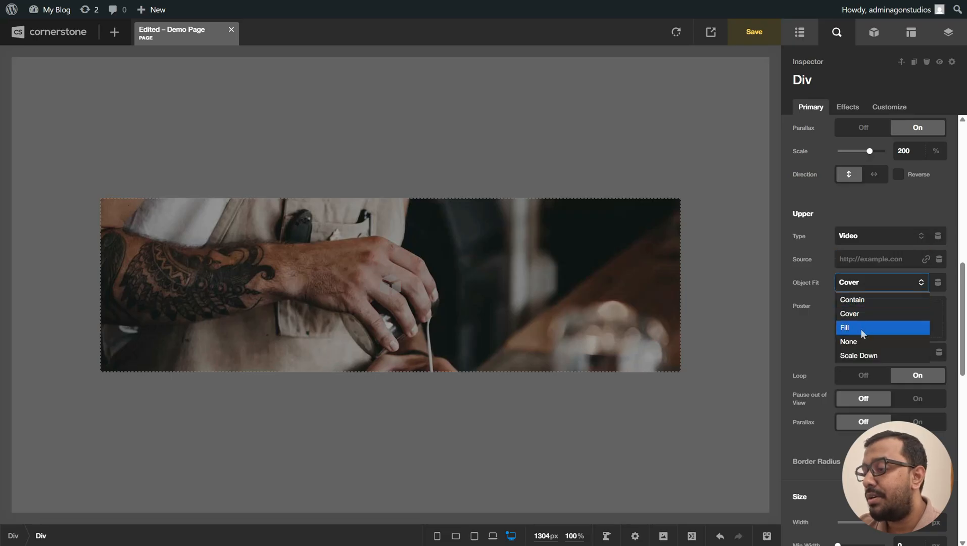
click(822, 335)
scroll(895, 327, down, 1)
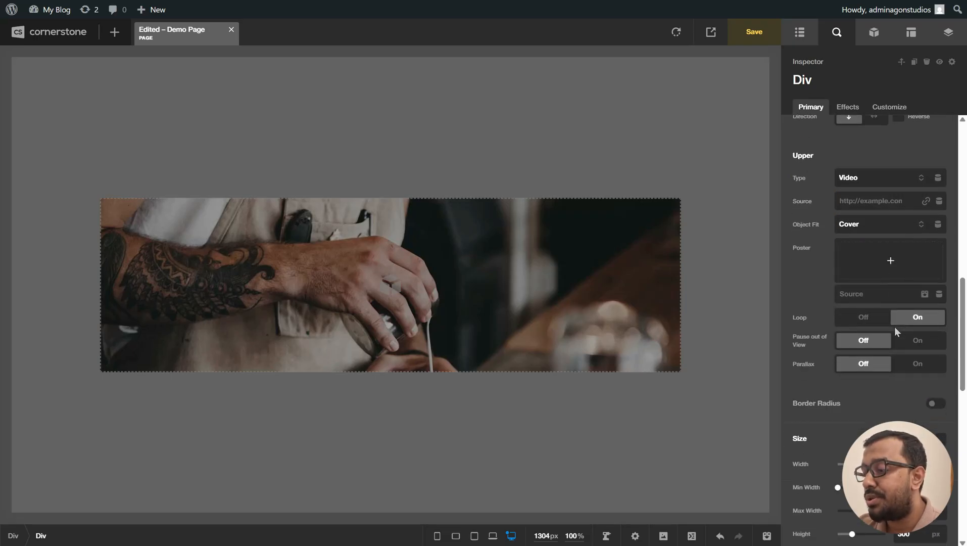
click(880, 294)
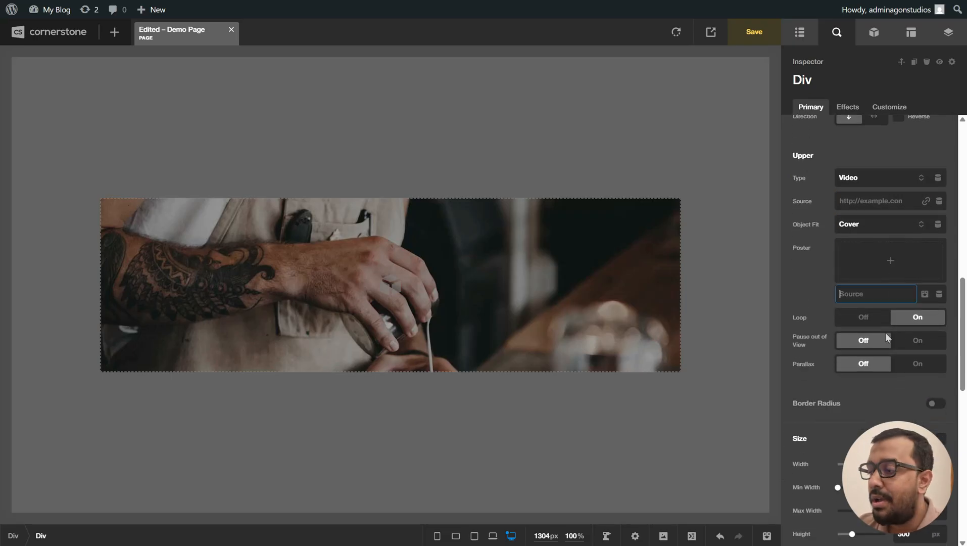
click(857, 319)
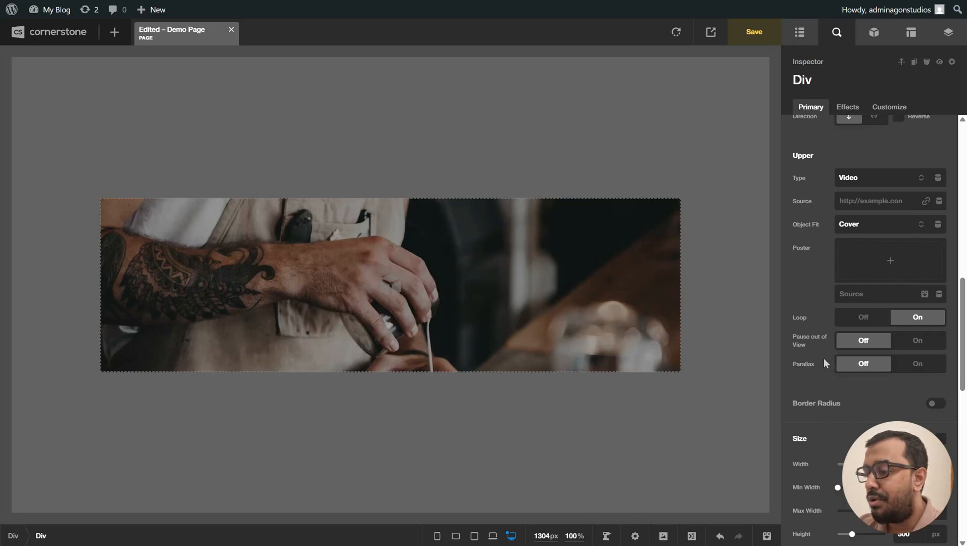
scroll(912, 384, up, 2)
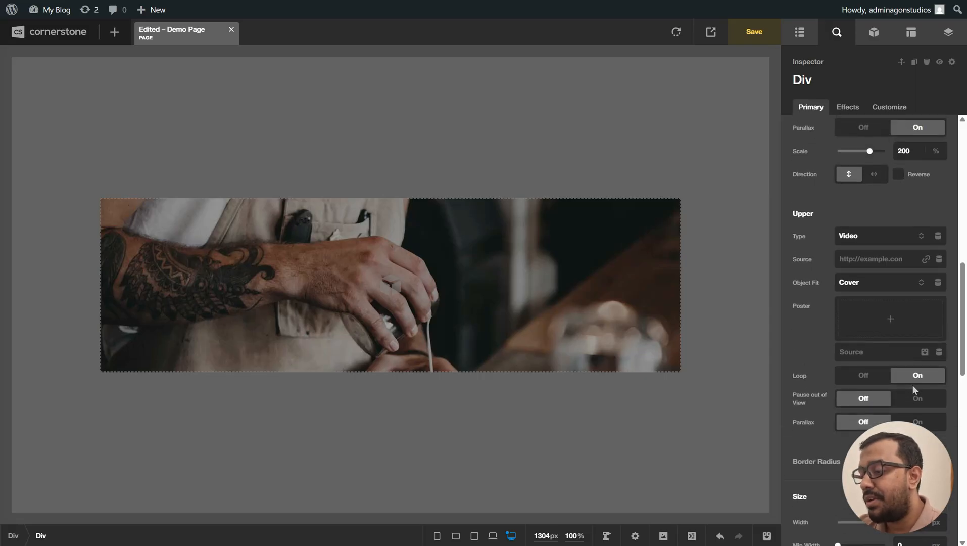
- Try a 100 px border radius on all corners of the Div and turn the border radius off again
scroll(912, 385, down, 5)
click(936, 252)
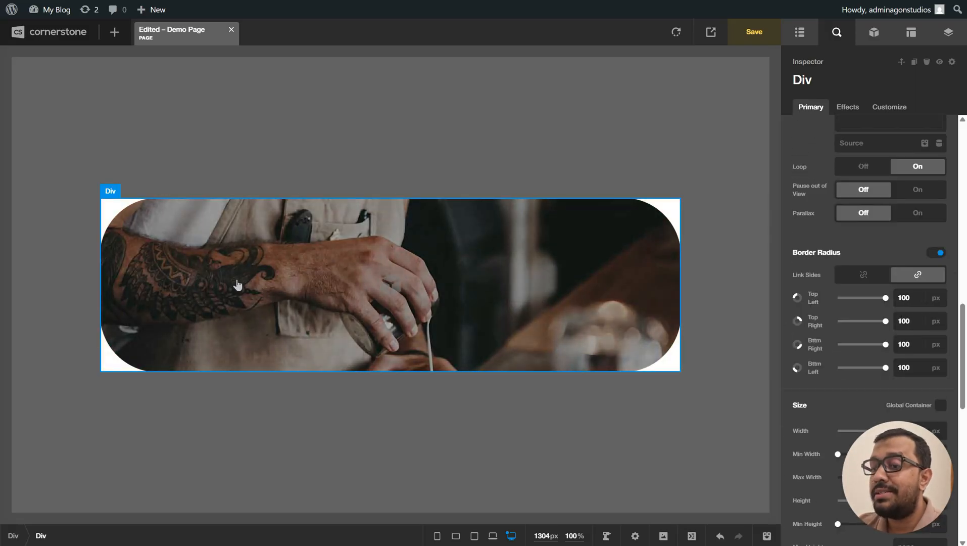
scroll(892, 283, up, 8)
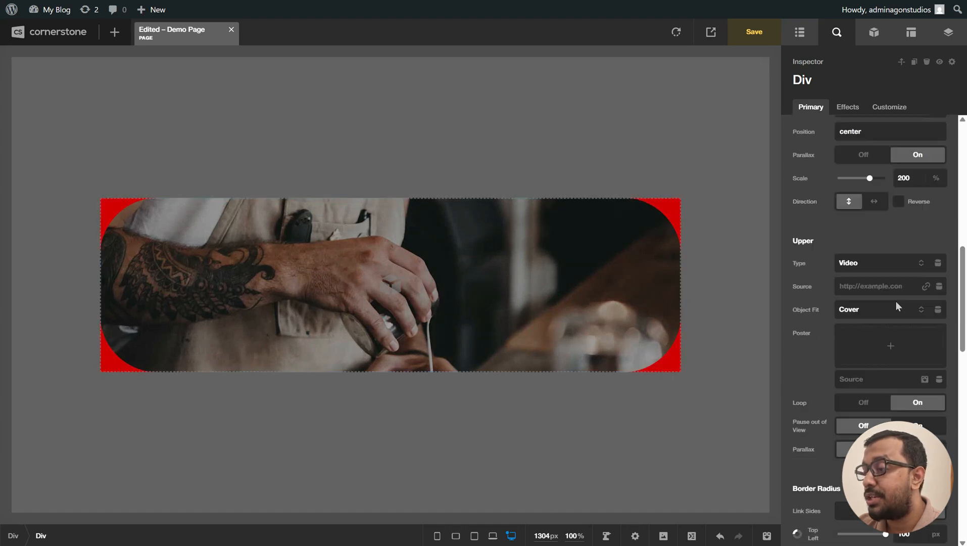
scroll(887, 309, up, 3)
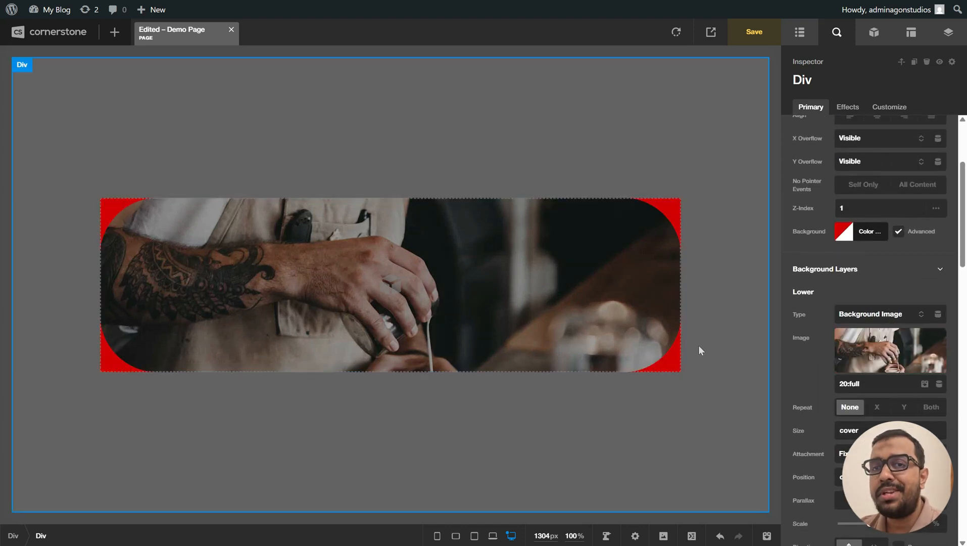
mouse_move(902, 348)
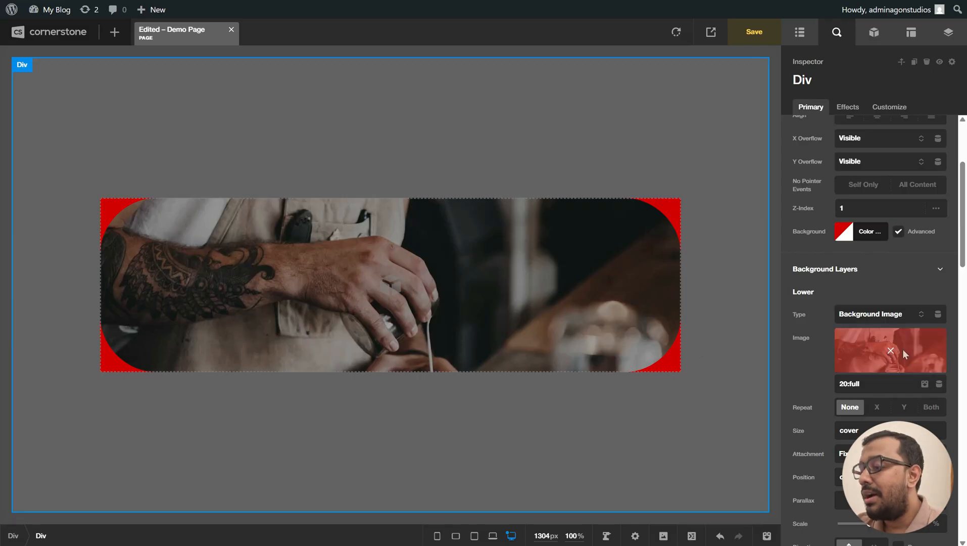
scroll(929, 336, down, 6)
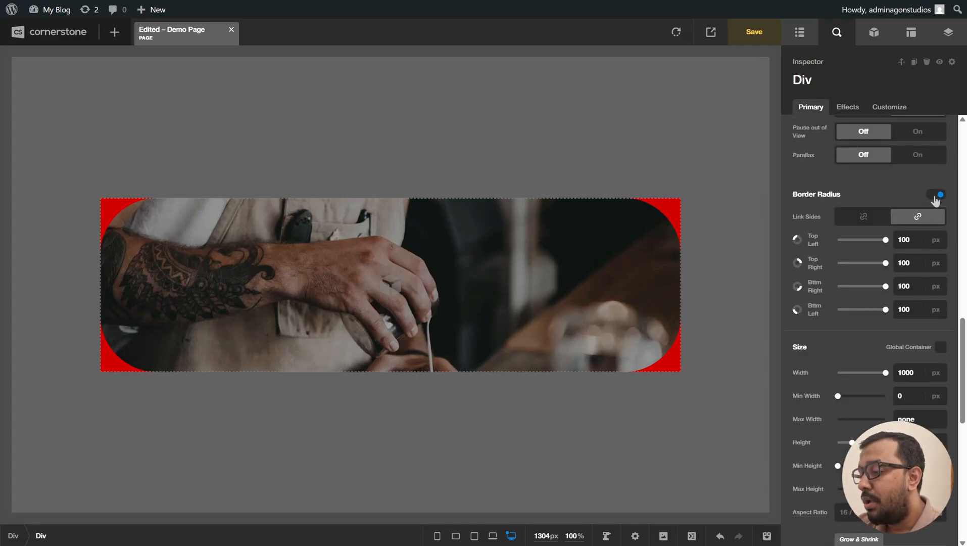
click(936, 196)
- Set the Div's width to 100 px and its height to 400 px
scroll(881, 292, down, 1)
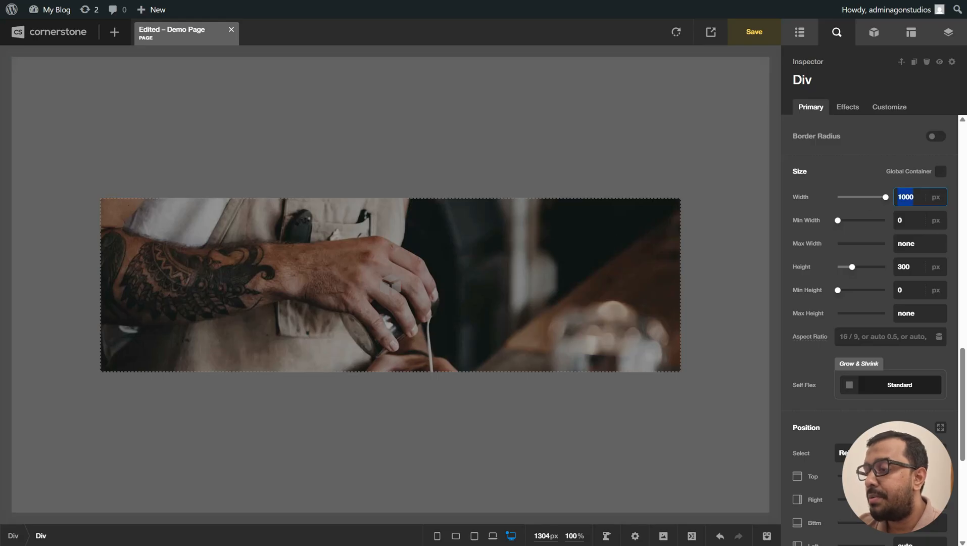
text(10)
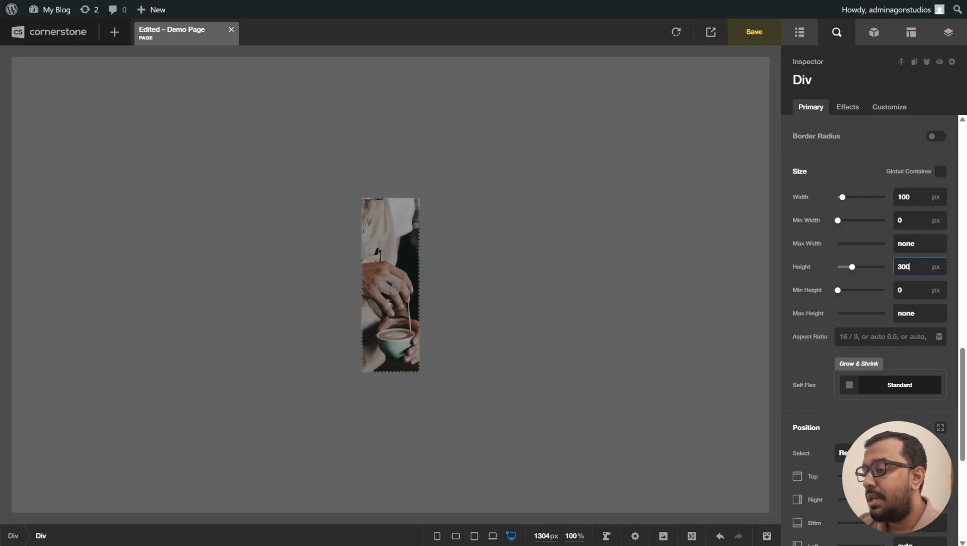
text(400)
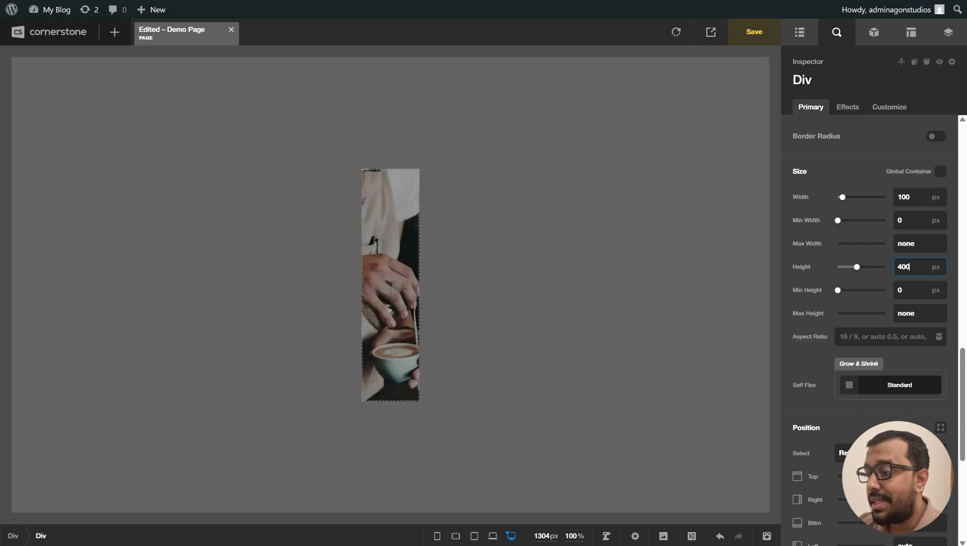
- Set the Div's width to 100 % and its maximum width to 400 px
click(903, 197)
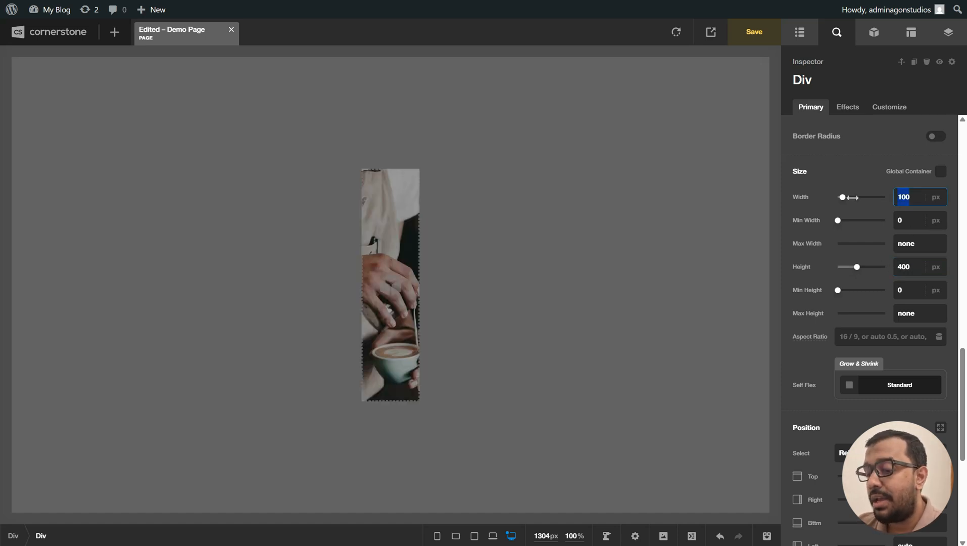
text(0)
click(936, 197)
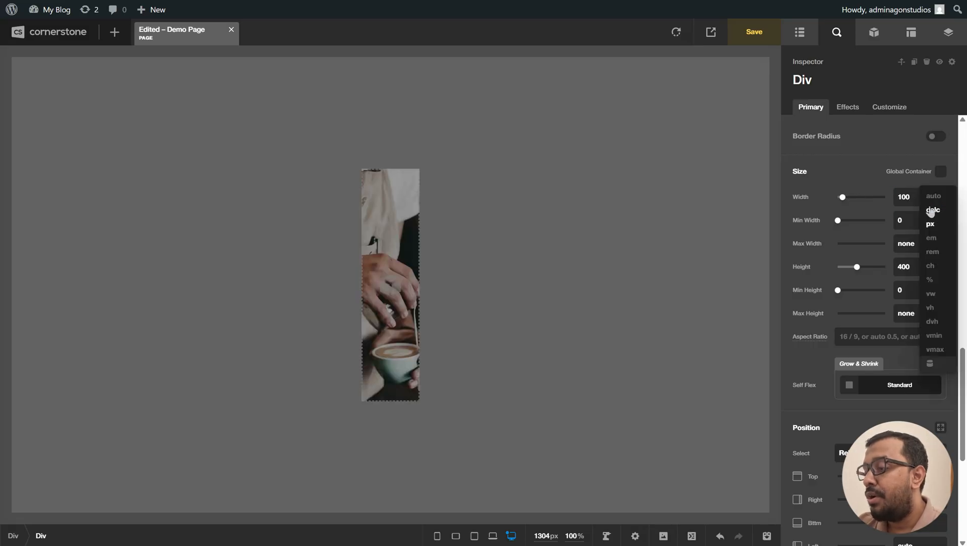
click(929, 281)
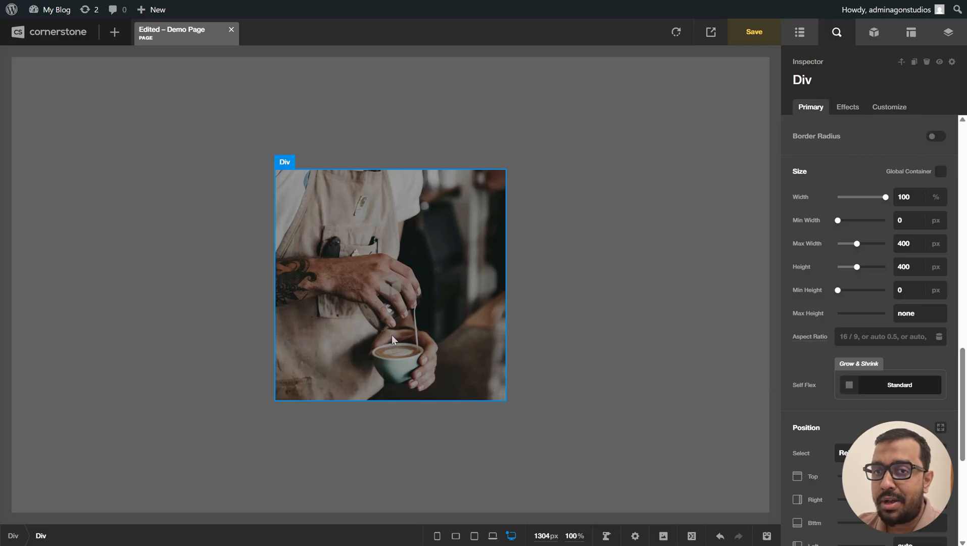
- Set the Div's height to auto and its aspect ratio to 16/9
scroll(910, 344, down, 3)
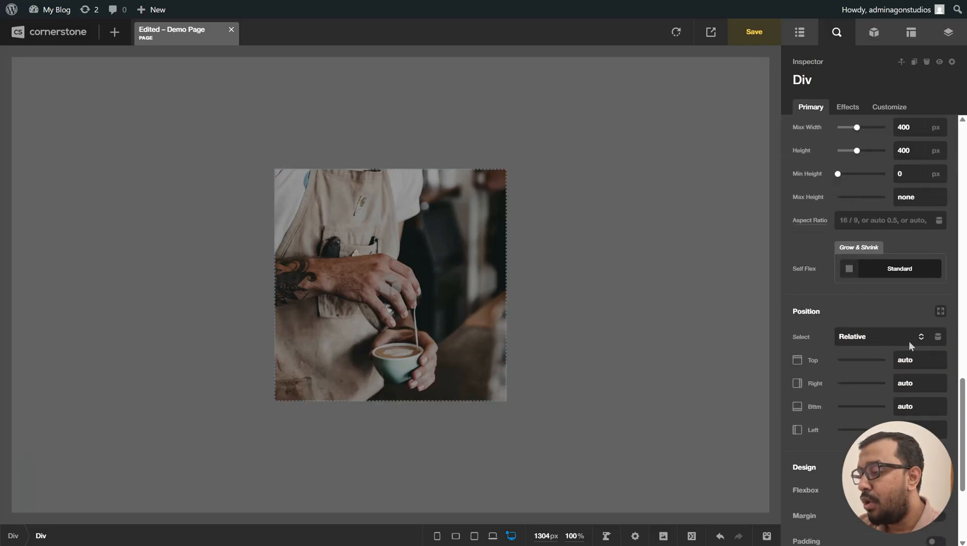
scroll(869, 323, up, 1)
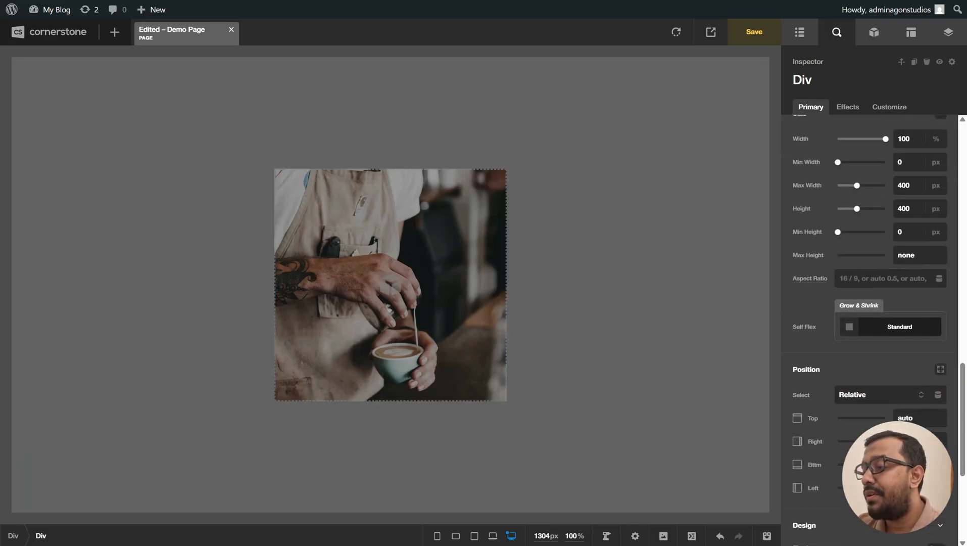
click(938, 210)
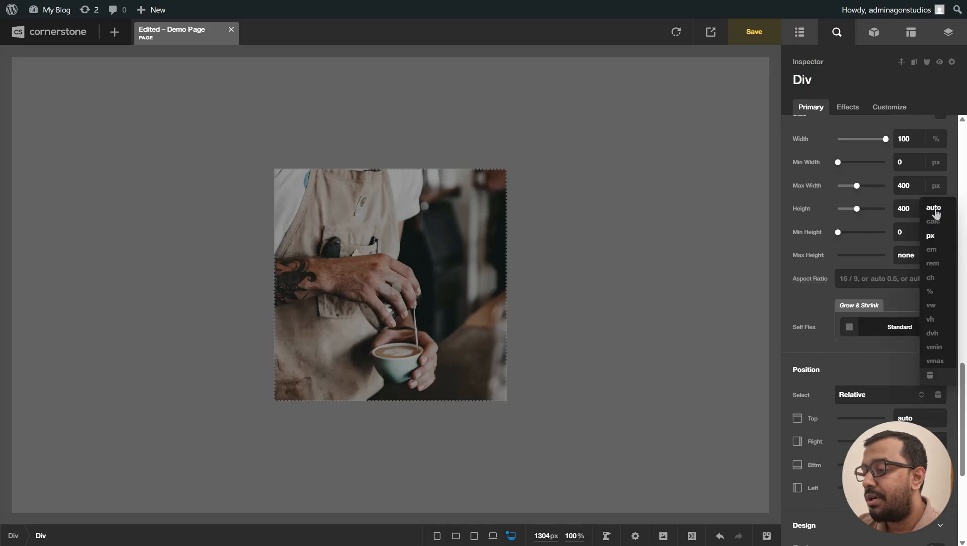
click(935, 209)
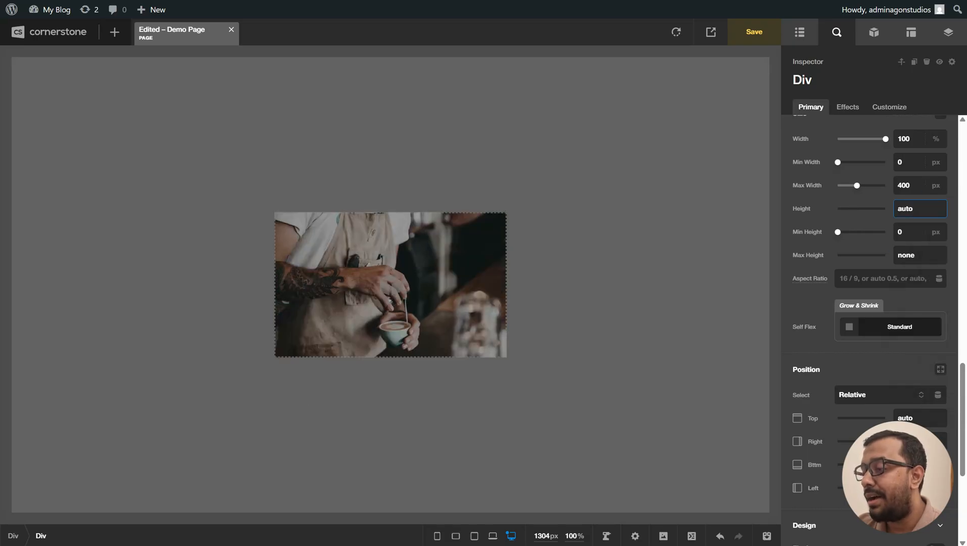
click(911, 185)
click(882, 279)
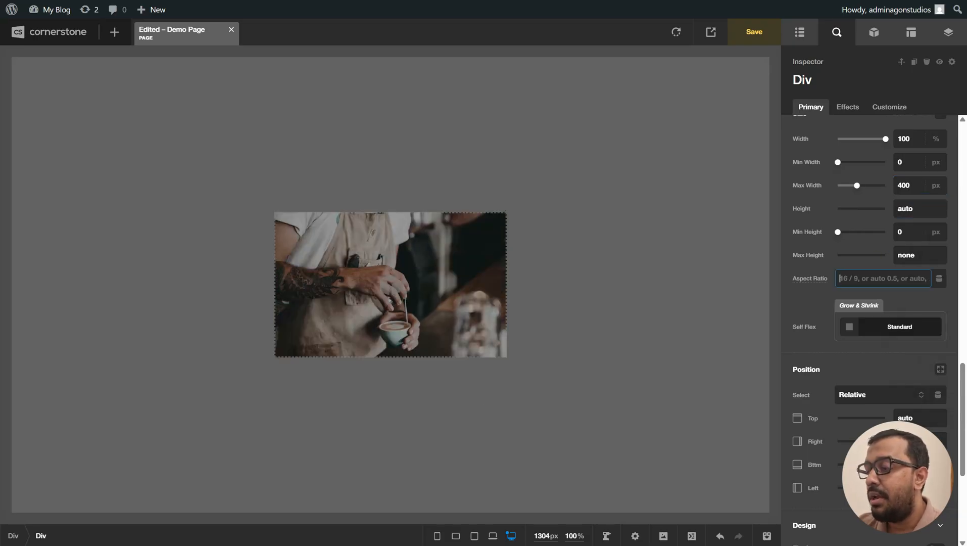
text(16/9)
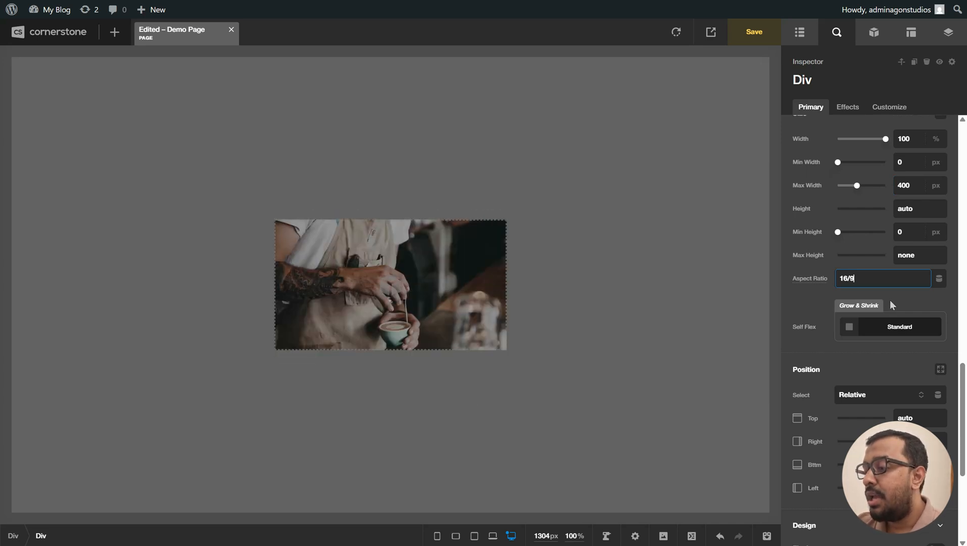
- Change the Div's aspect ratio to 16/12 and its maximum width to 600 px
click(882, 279)
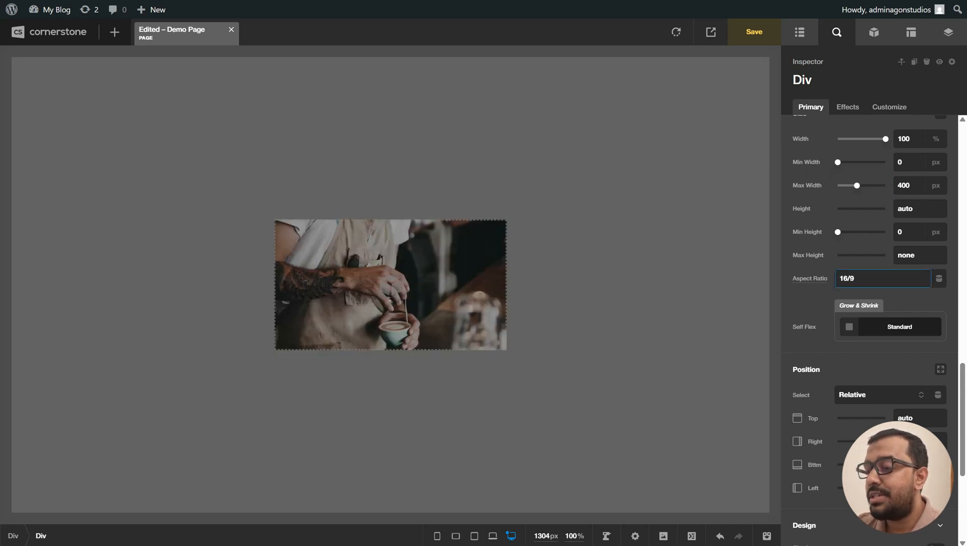
key(BackSpace)
text(12)
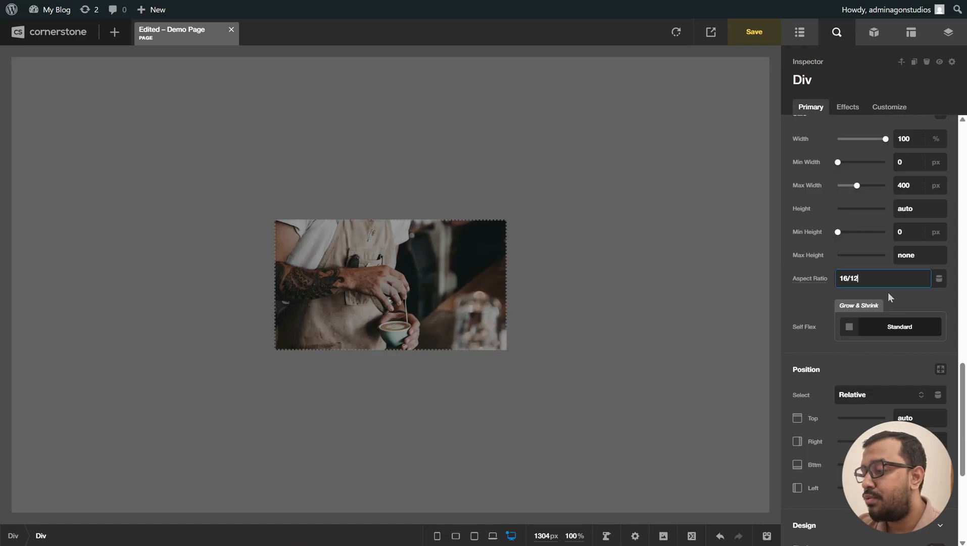
click(899, 308)
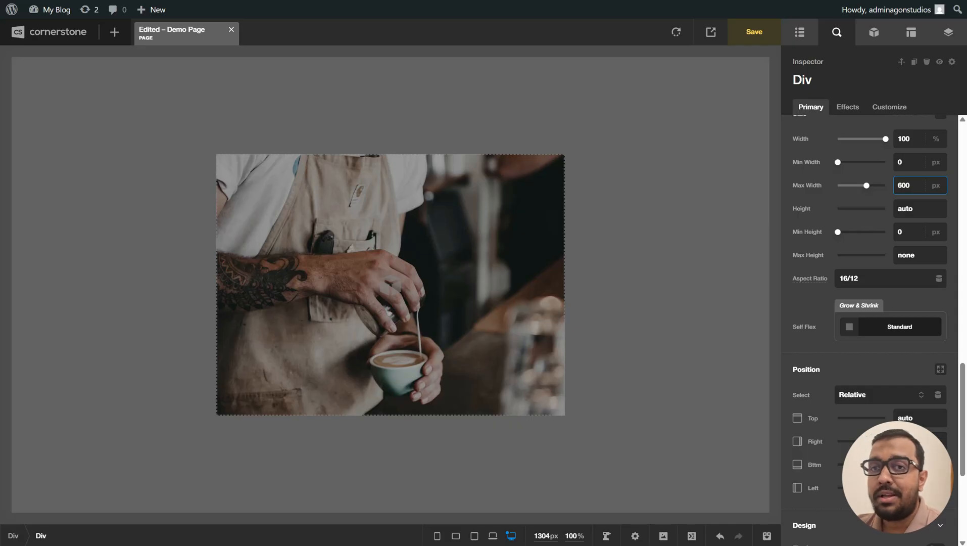
- Set the Div's Self Flex to Custom and review its position settings
click(883, 327)
scroll(834, 278, down, 1)
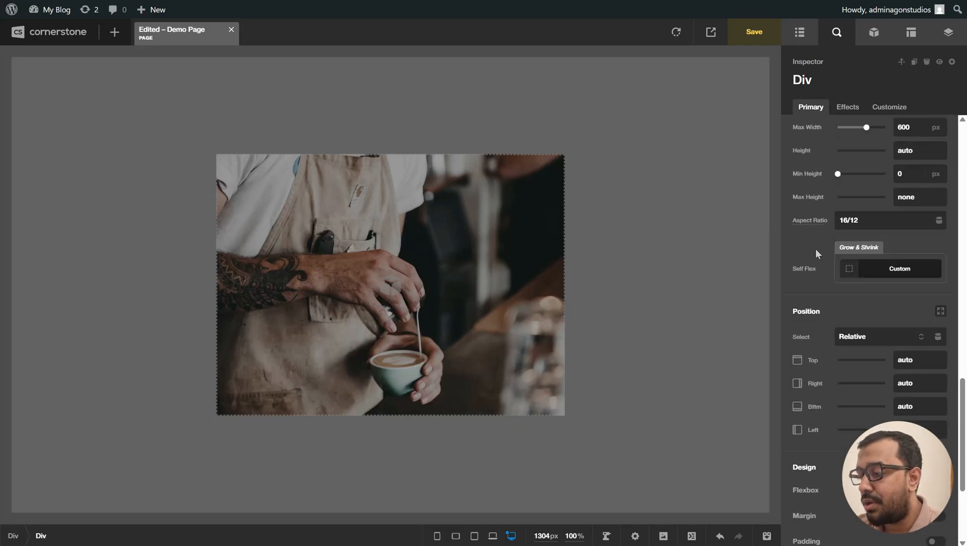
scroll(815, 249, down, 3)
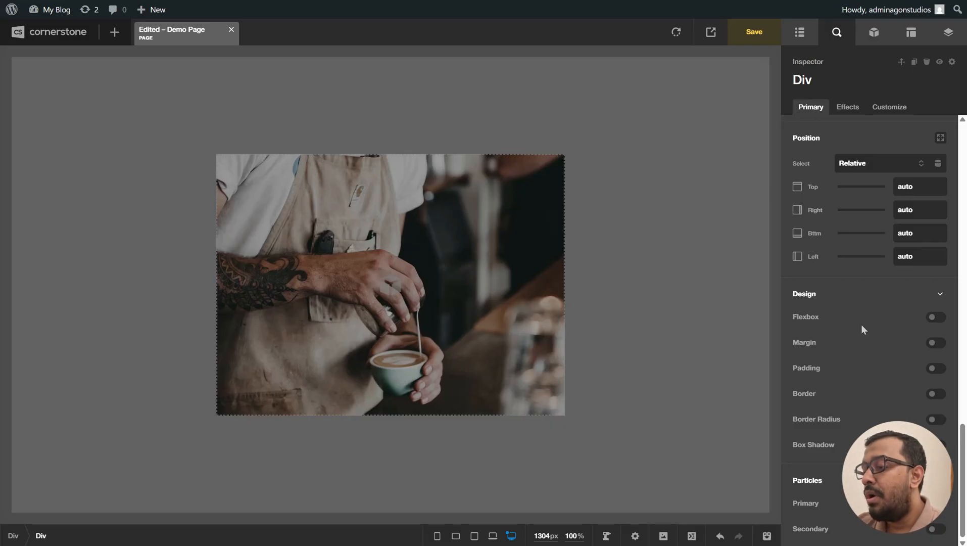
- Turn on Flexbox in the Div's design settings with a vertical direction
click(937, 317)
scroll(913, 335, down, 2)
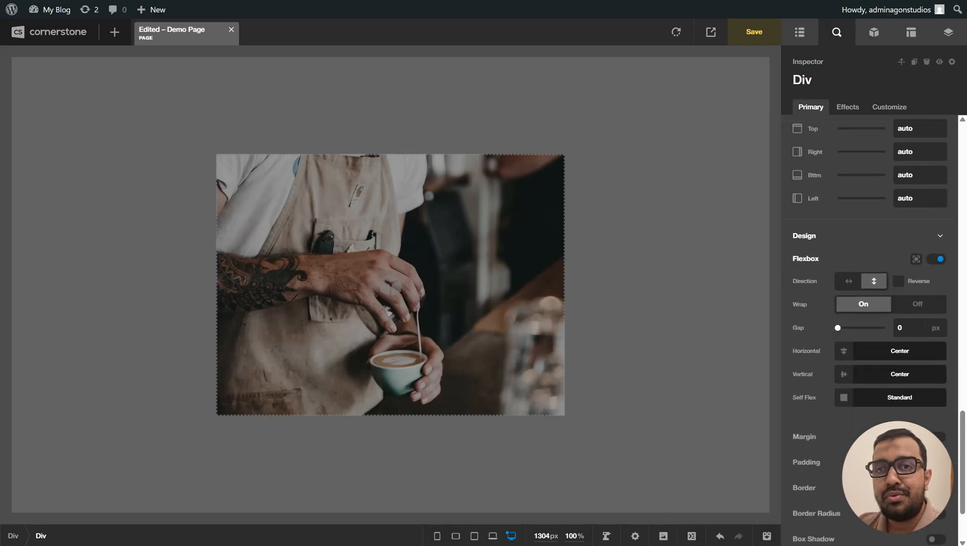
scroll(882, 278, up, 6)
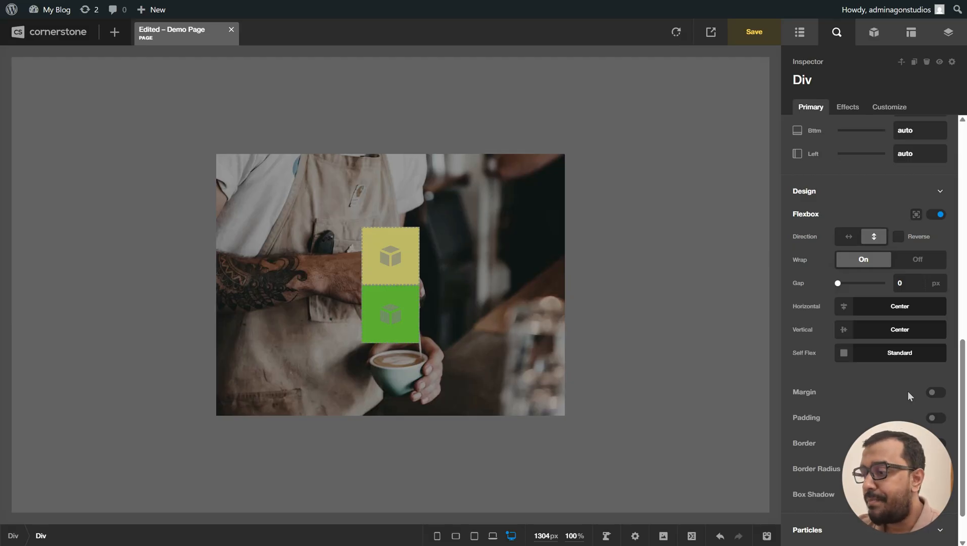
click(875, 236)
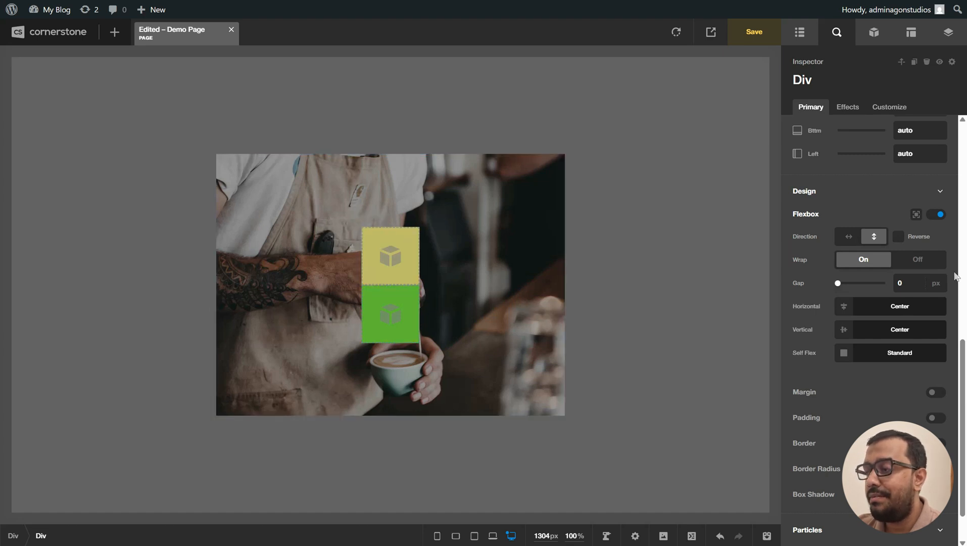
- Set the Flexbox direction to horizontal with a 27 px gap, and try wrap off before turning it back on
scroll(957, 275, up, 10)
scroll(921, 177, down, 8)
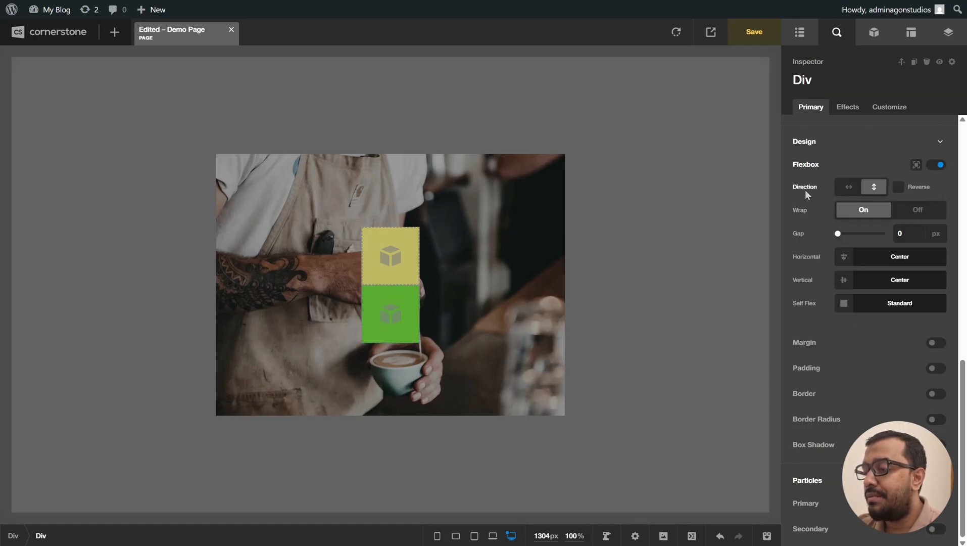
click(842, 188)
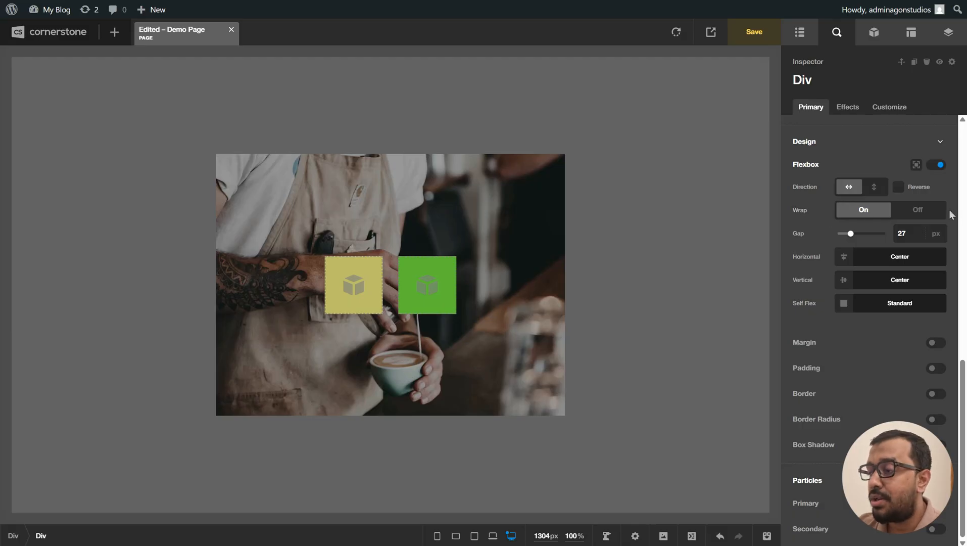
click(927, 213)
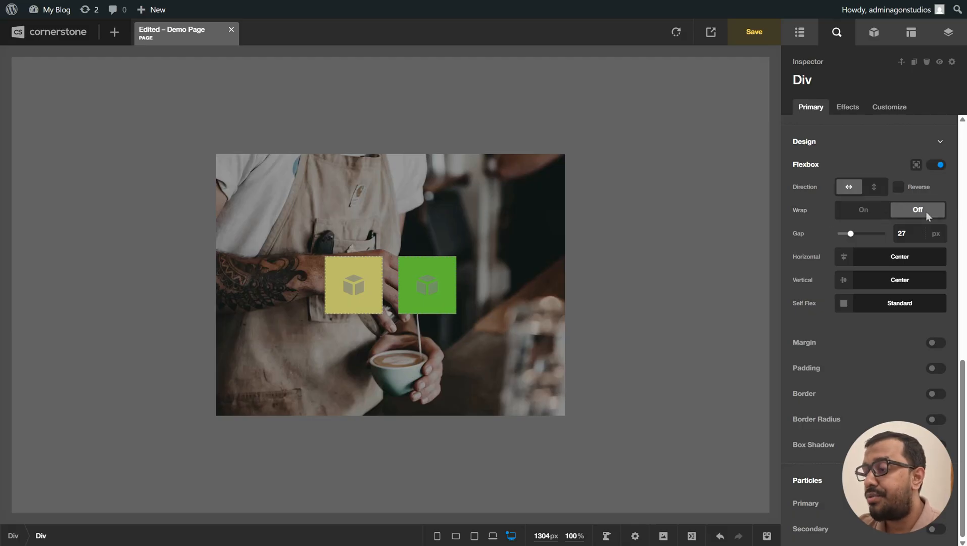
click(883, 214)
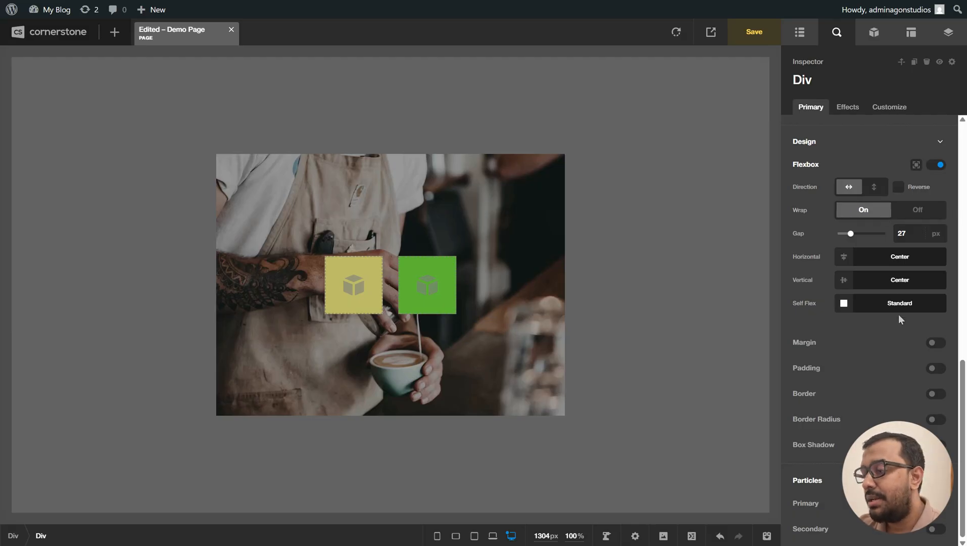
- Review the Flexbox horizontal alignment per breakpoint and try Space Around for the two child boxes
click(820, 257)
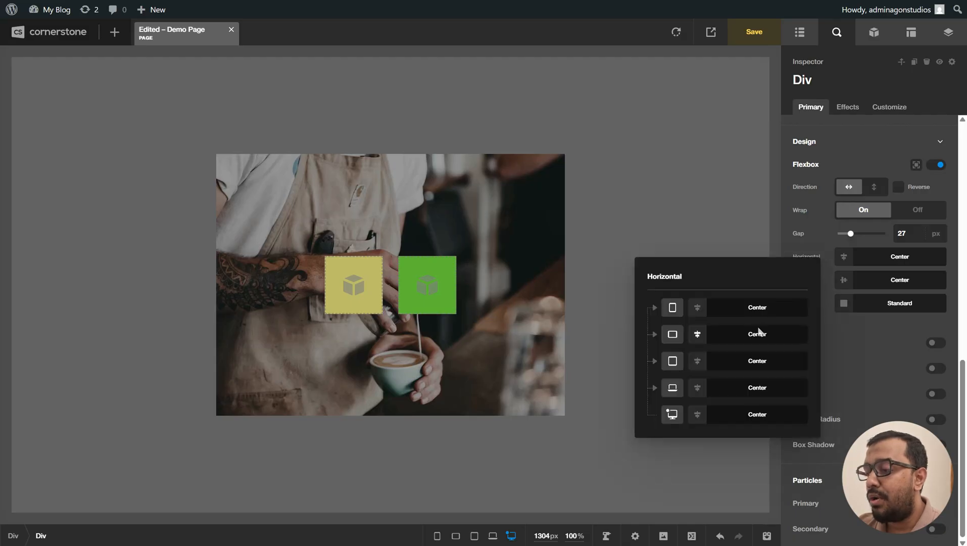
click(879, 359)
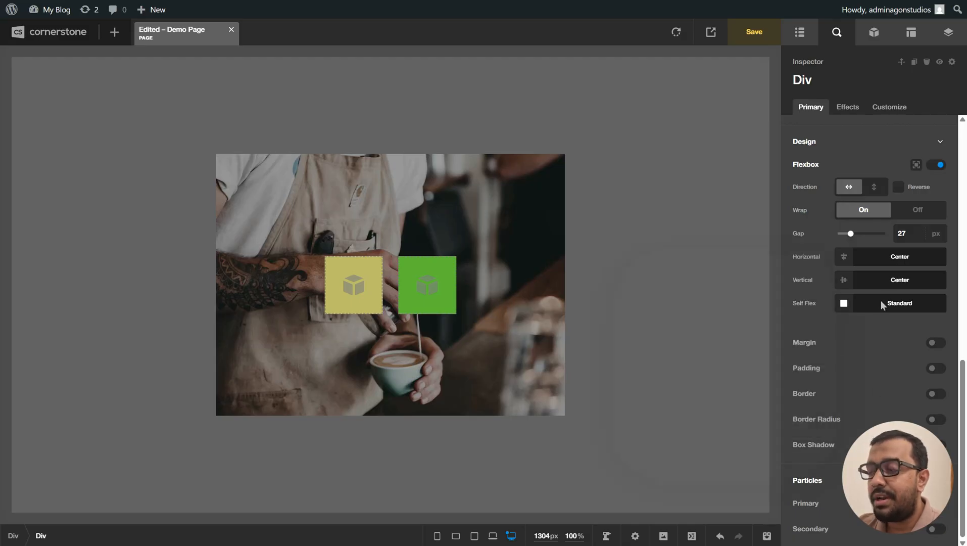
click(889, 256)
click(893, 202)
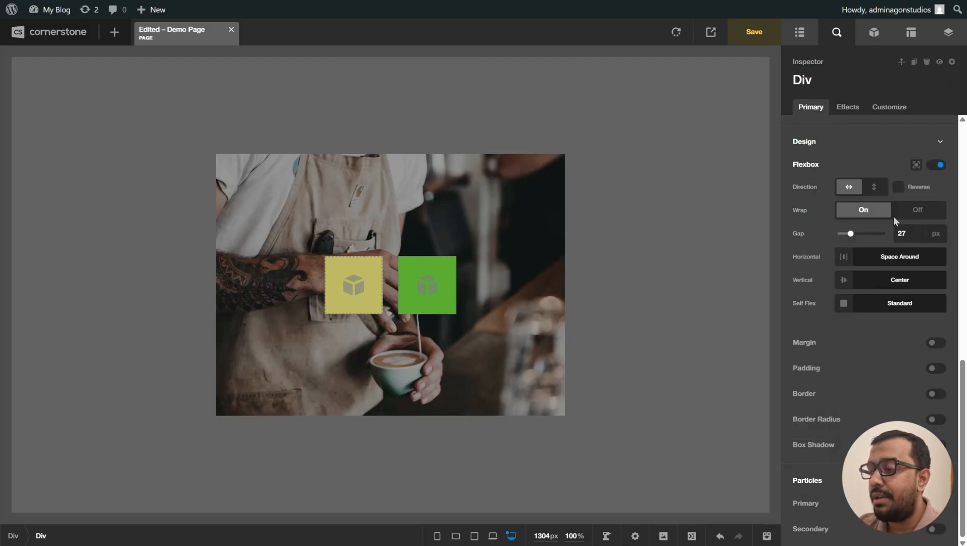
- Set both the horizontal and vertical Flexbox alignment of the two child boxes to End
click(910, 256)
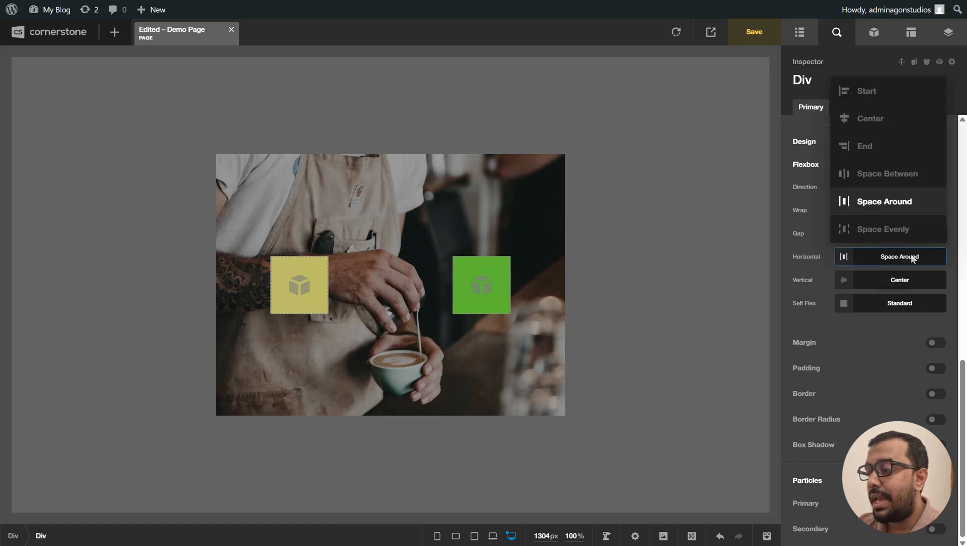
click(882, 146)
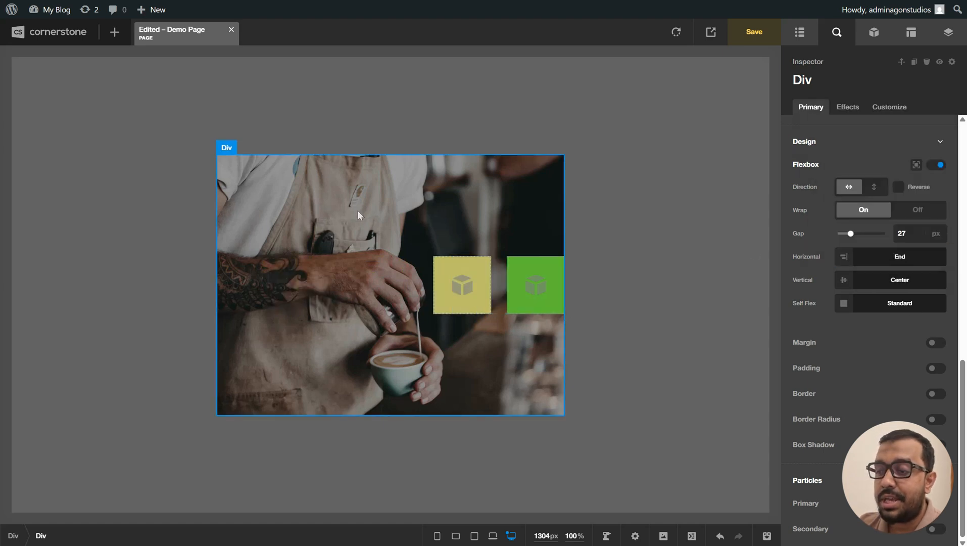
click(901, 288)
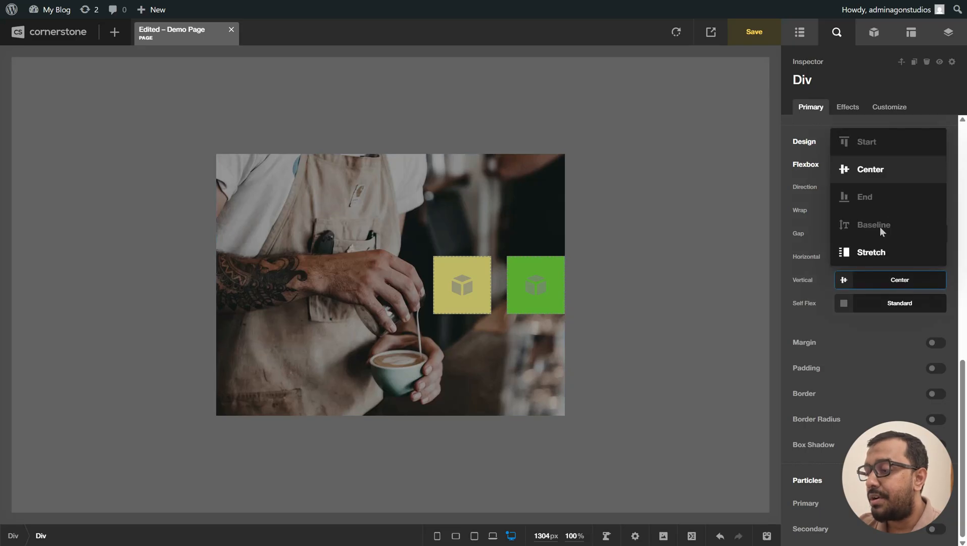
click(876, 198)
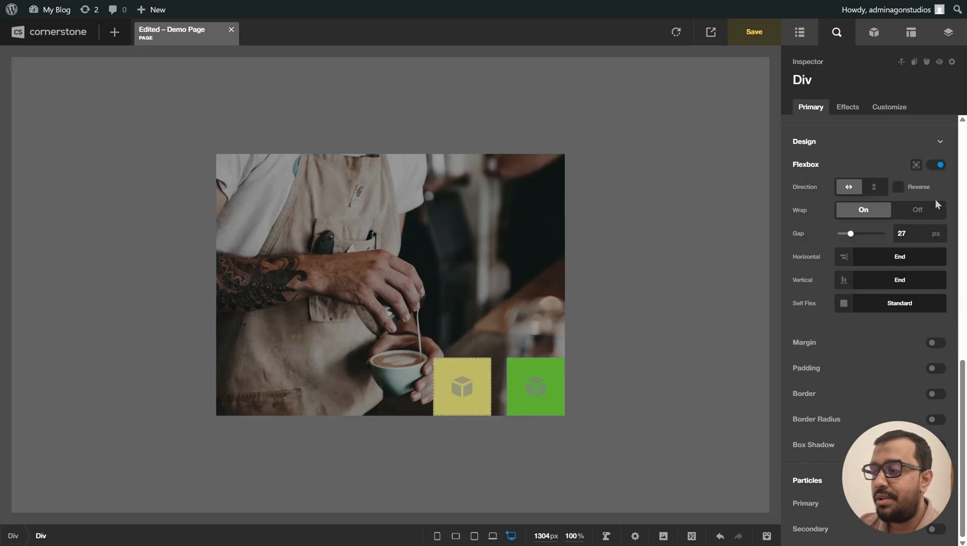
- Review the Self Flex options in the Div's Flexbox settings
scroll(935, 199, up, 10)
scroll(881, 398, down, 9)
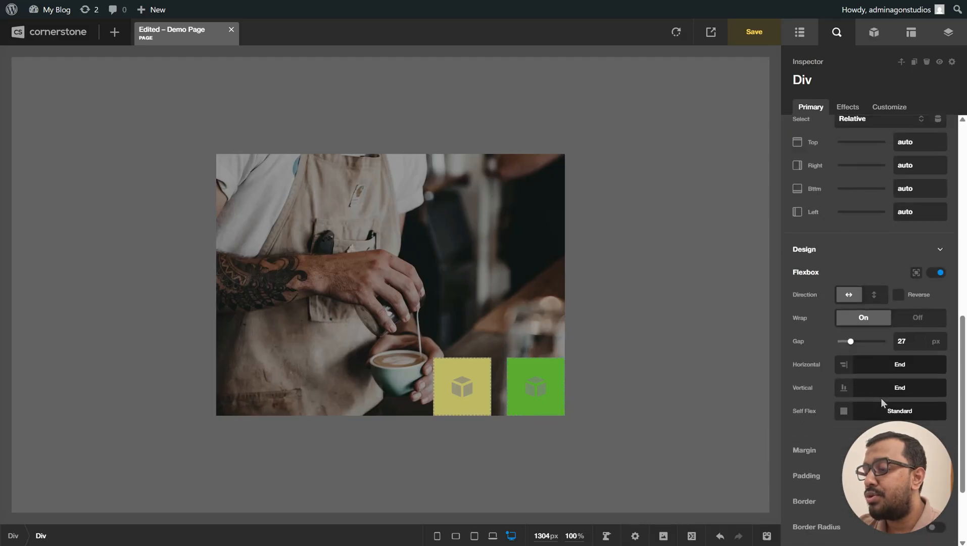
scroll(881, 398, up, 9)
scroll(882, 397, down, 7)
scroll(882, 398, down, 5)
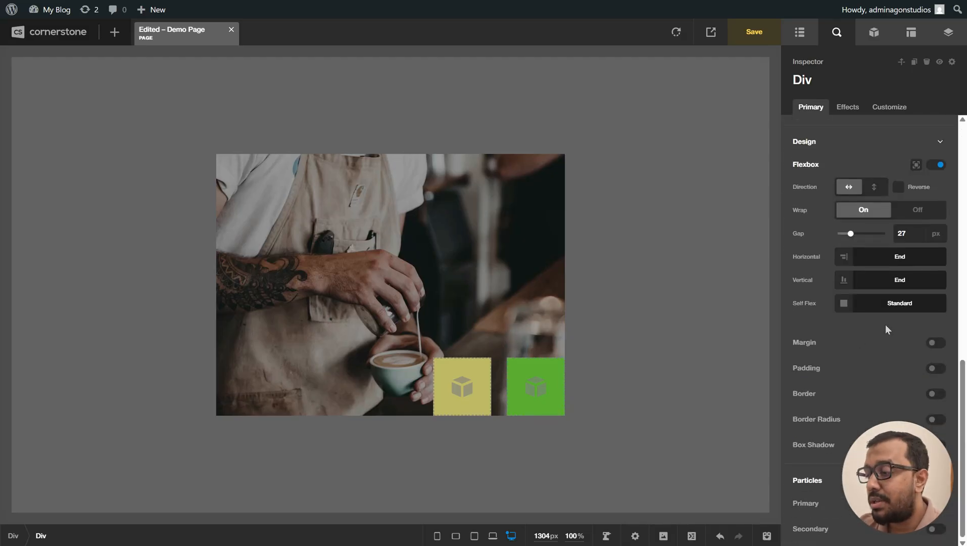
click(897, 306)
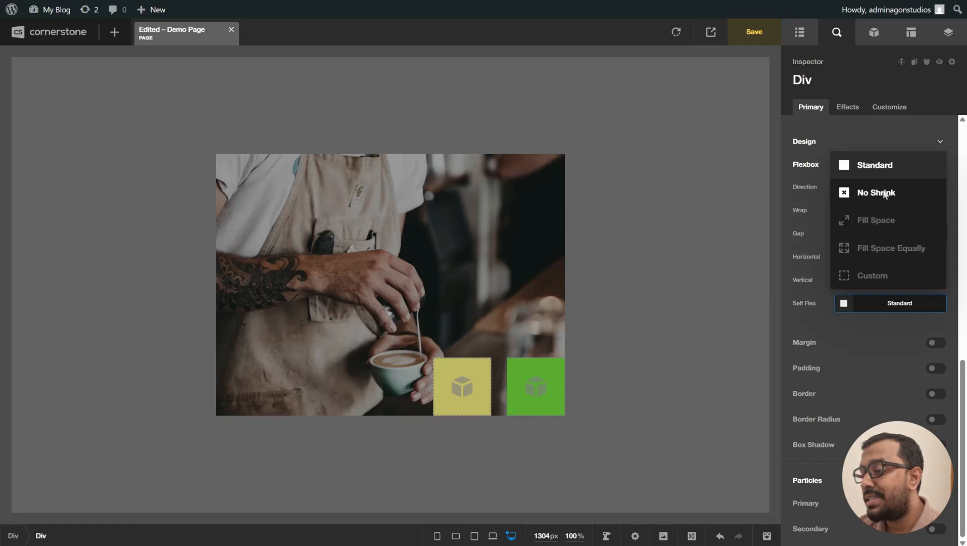
click(893, 327)
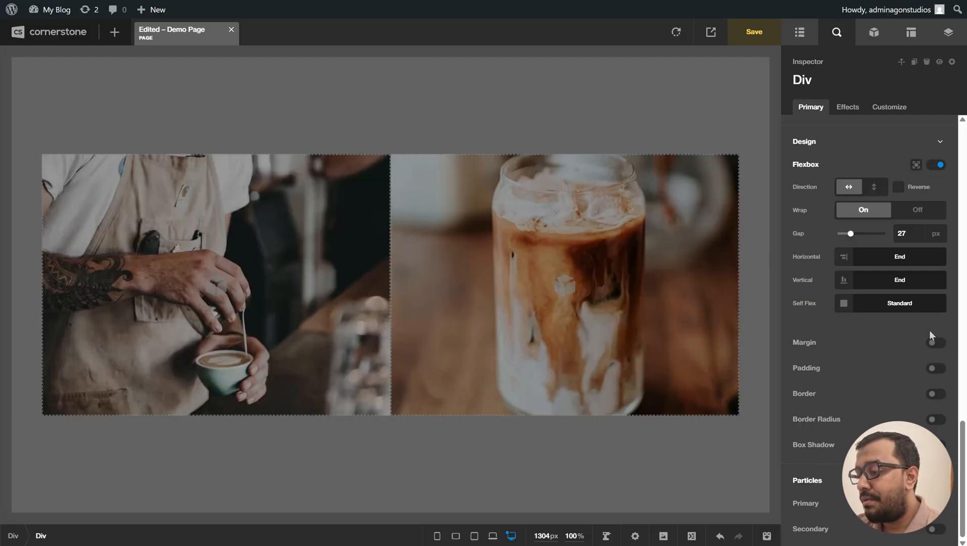
- Try a 30 px top margin on the iced coffee Div and turn its margin off again
click(936, 342)
scroll(885, 303, down, 3)
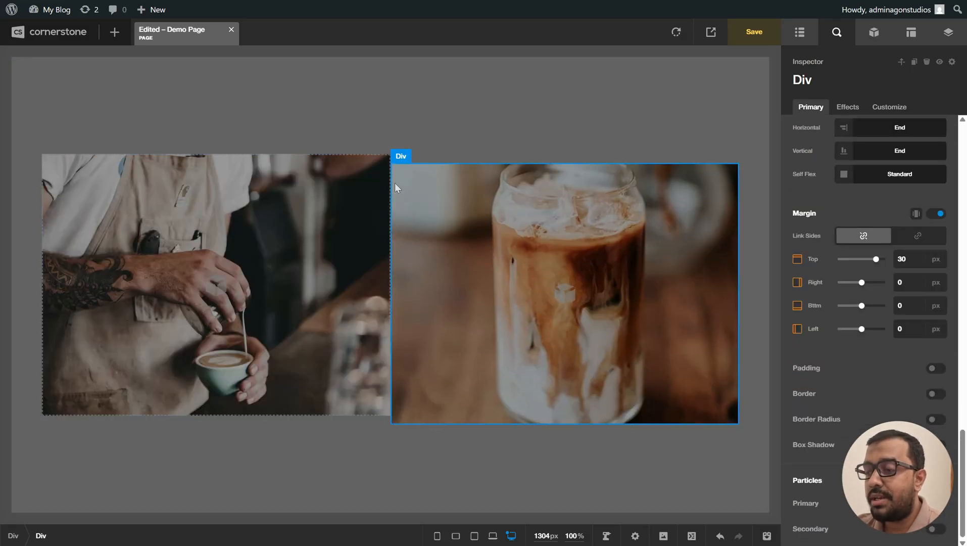
click(936, 214)
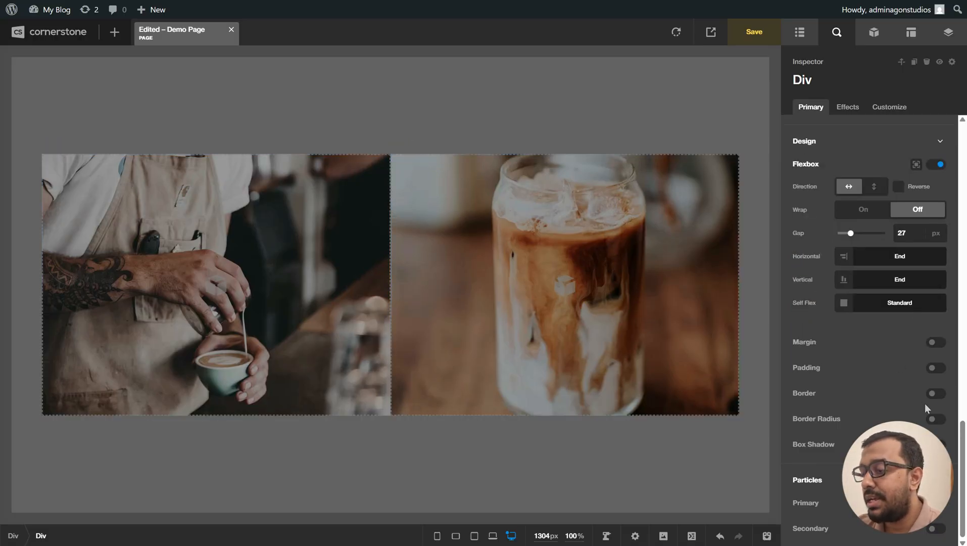
- Turn on the iced coffee Div's margin and set its top margin to 30 px
click(935, 342)
drag(862, 388, 872, 388)
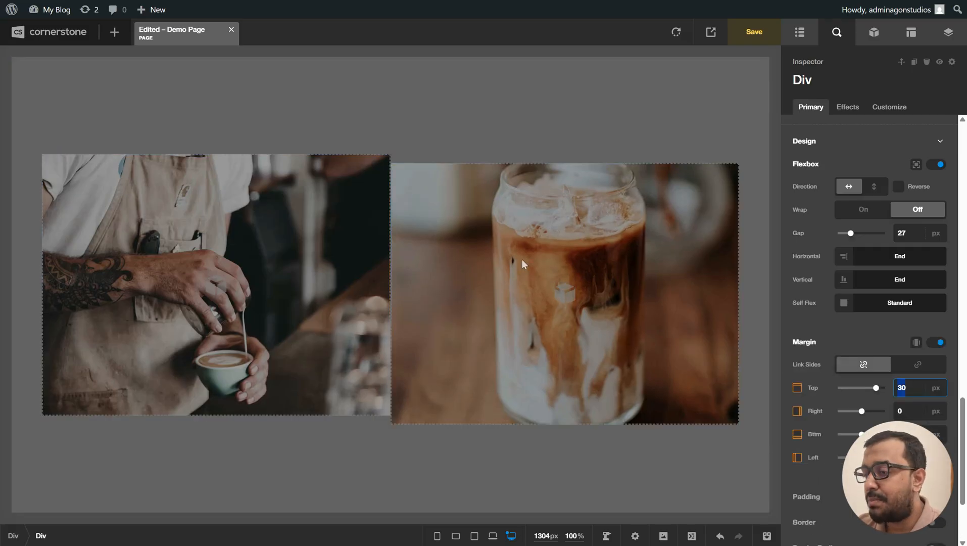
- Turn on the iced coffee Div's padding and set its top padding to 30 px
scroll(869, 304, down, 3)
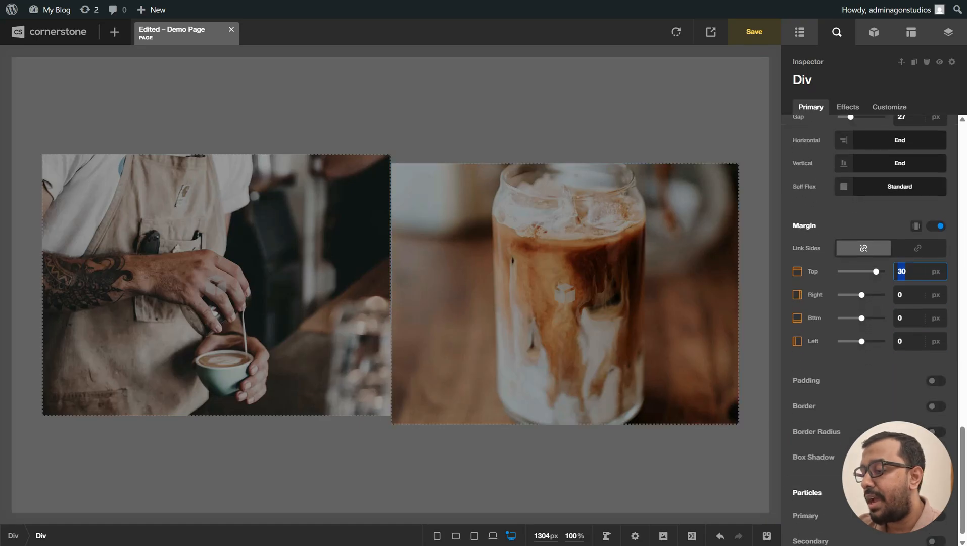
click(936, 382)
click(909, 426)
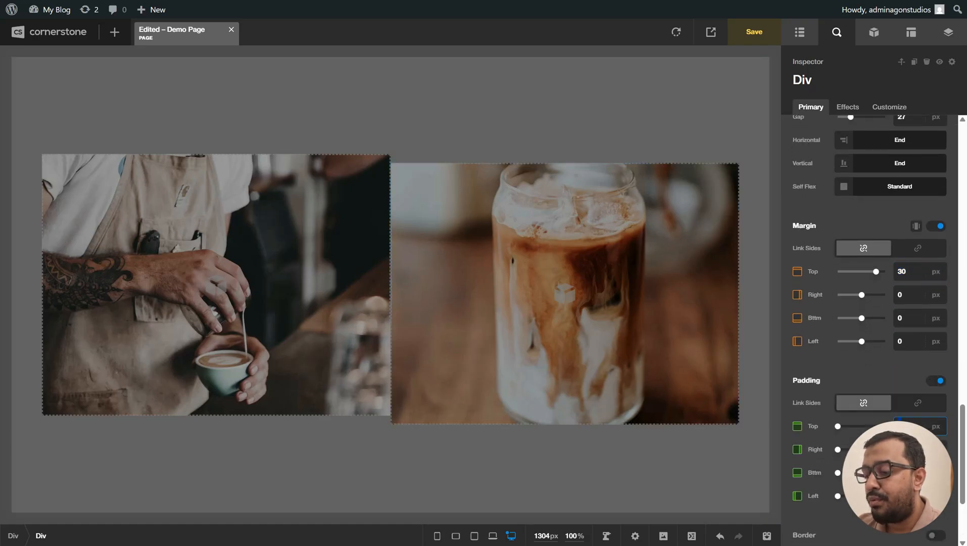
text(30)
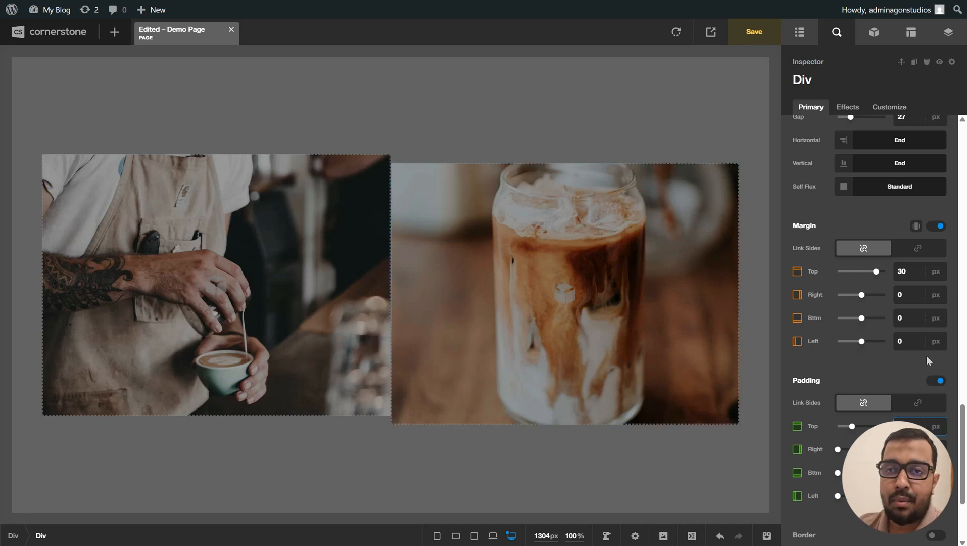
- Try a solid 10 px border on the iced coffee Div, sampling Color 4 and settling on Color 3
scroll(859, 303, down, 3)
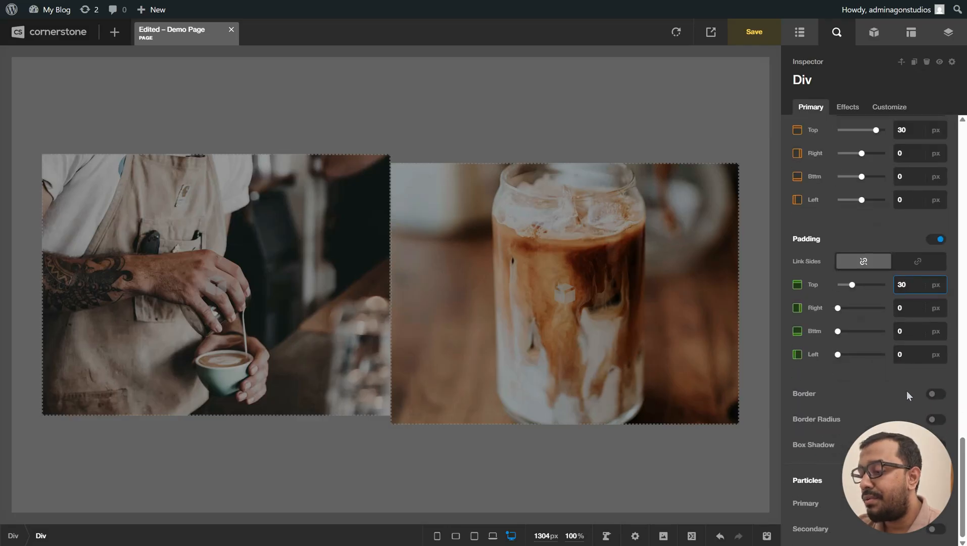
click(933, 395)
scroll(859, 303, down, 2)
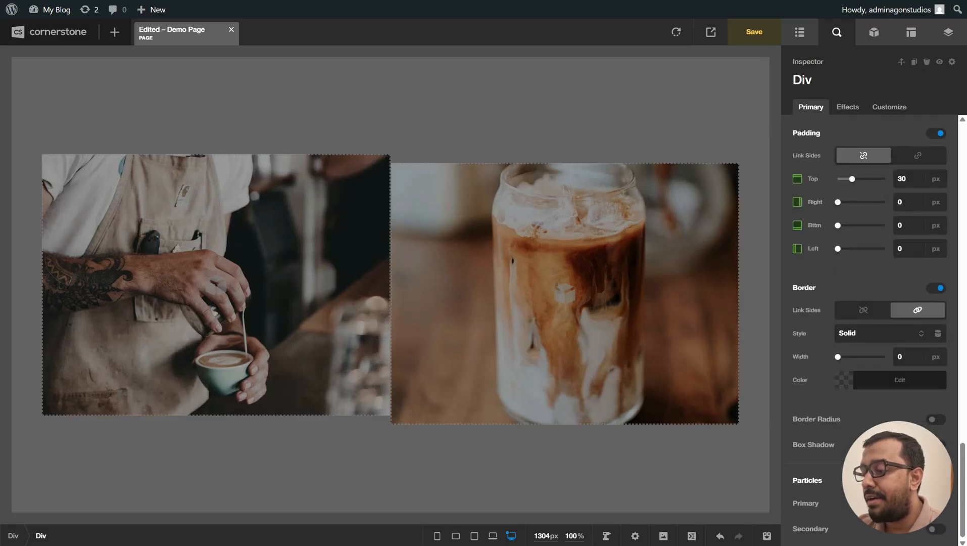
text(10)
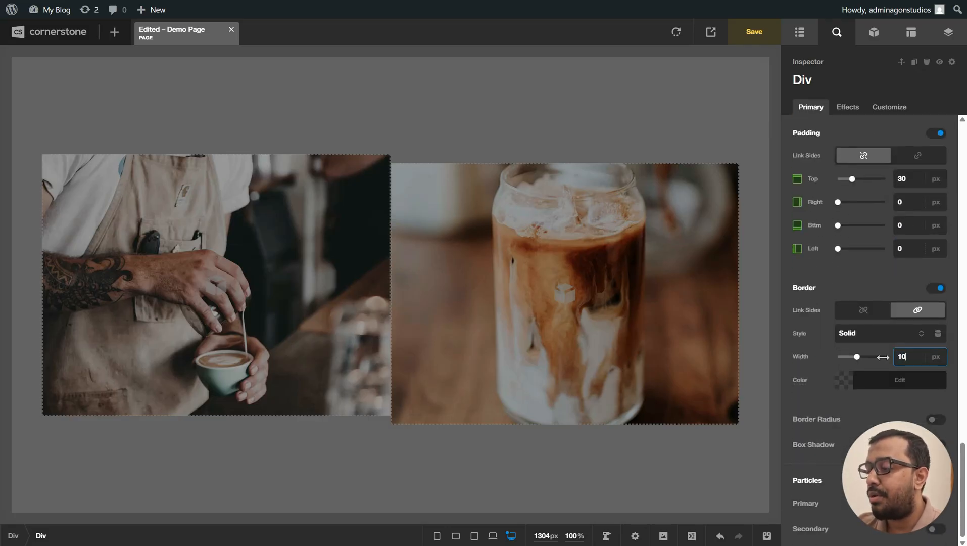
click(923, 380)
click(858, 245)
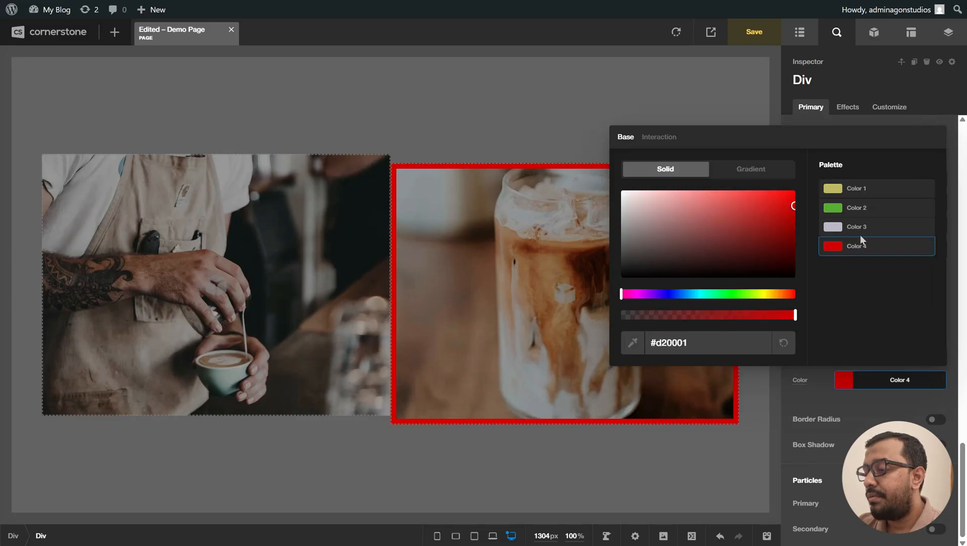
click(862, 233)
click(845, 412)
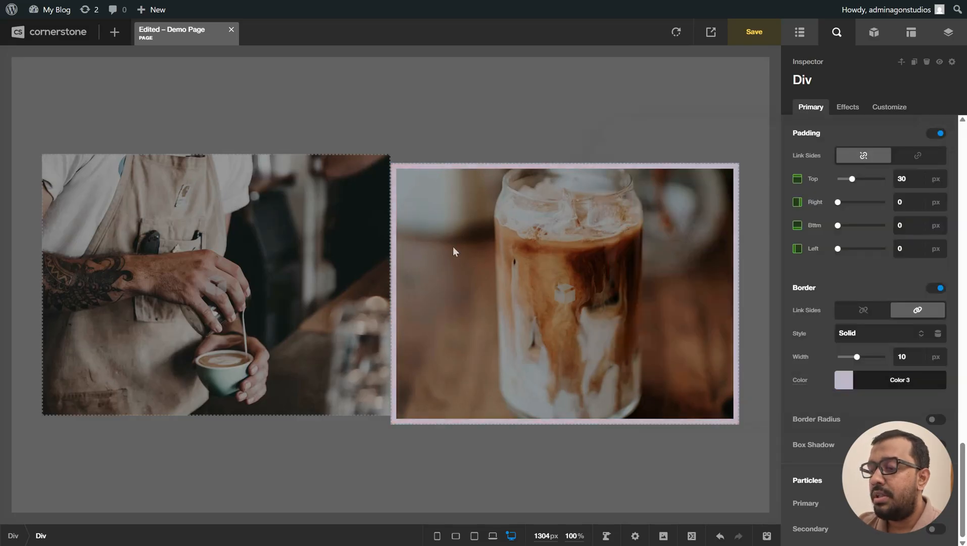
- Try the Dotted border style on the iced coffee Div and switch it to Dashed
click(868, 334)
click(864, 380)
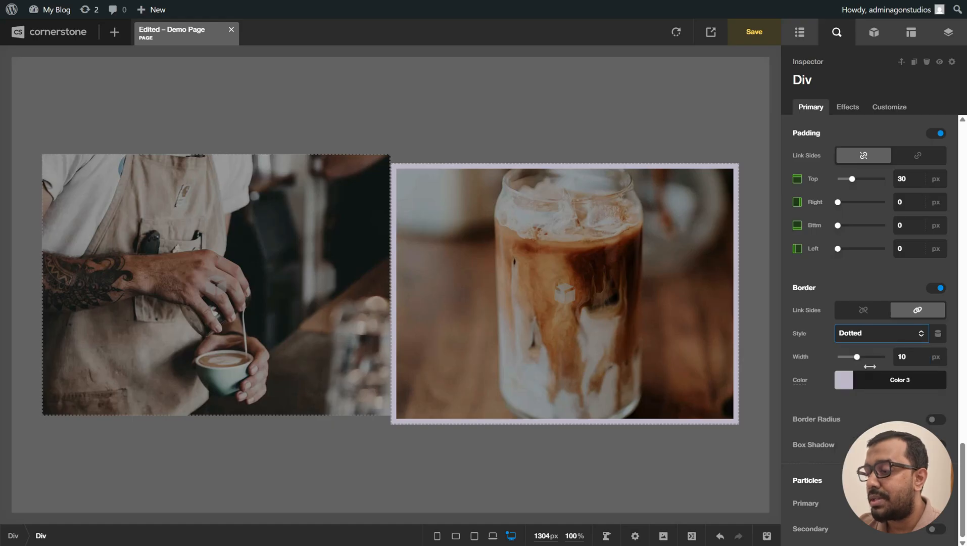
click(883, 335)
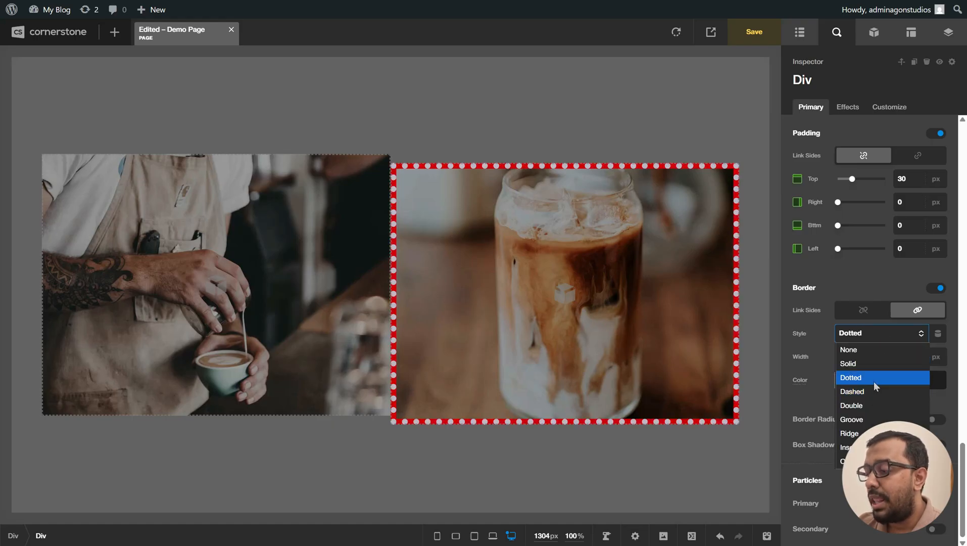
click(874, 391)
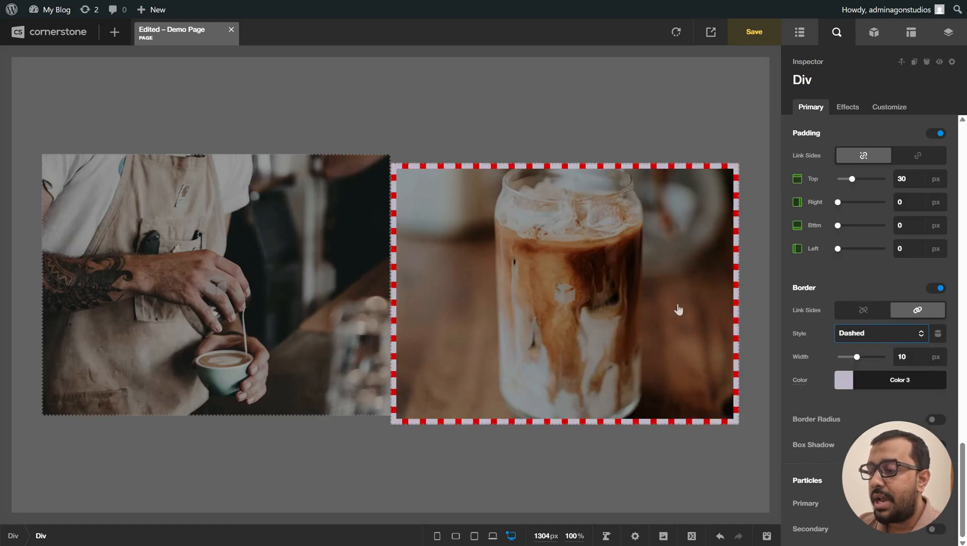
- Expand the iced coffee Div's Setup settings to check its background color behind the dashed border
scroll(901, 315, down, 10)
scroll(901, 315, up, 2)
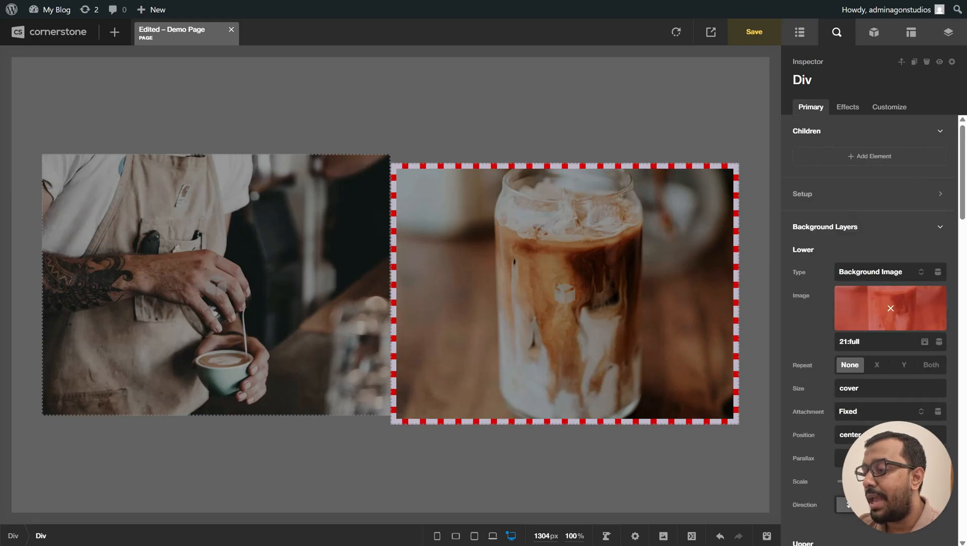
click(879, 194)
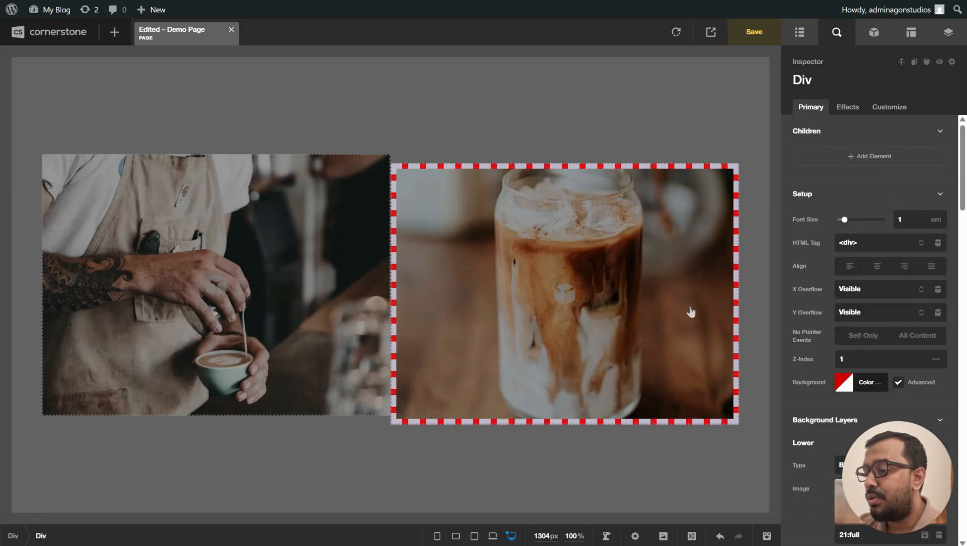
scroll(874, 346, down, 15)
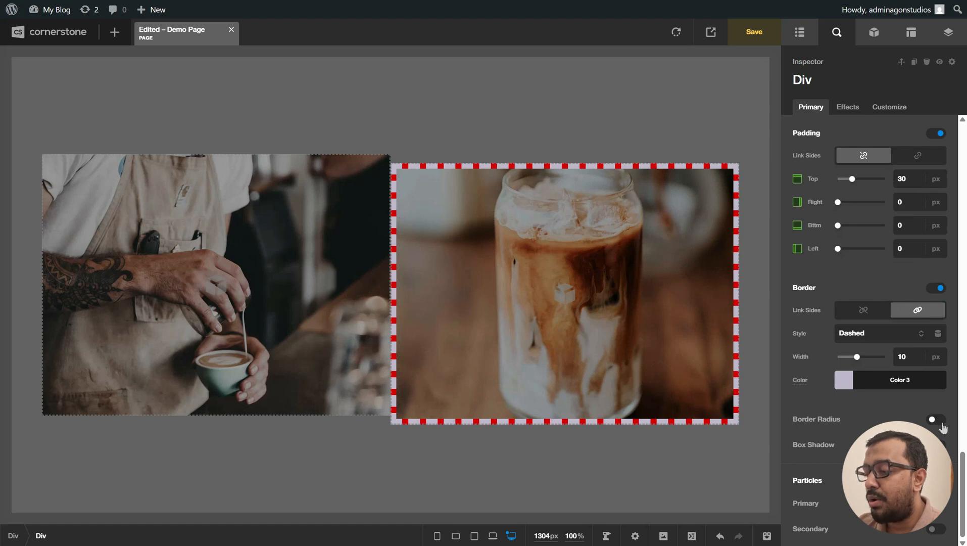
- Turn off the iced coffee Div's border and try a 100 px border radius on all four linked corners
click(936, 419)
scroll(941, 428, down, 3)
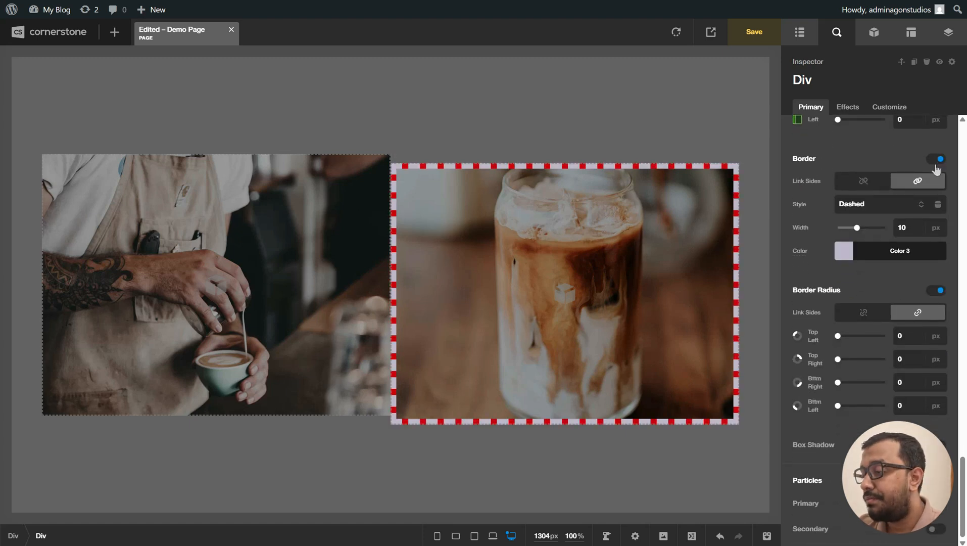
click(936, 158)
click(929, 335)
text(10)
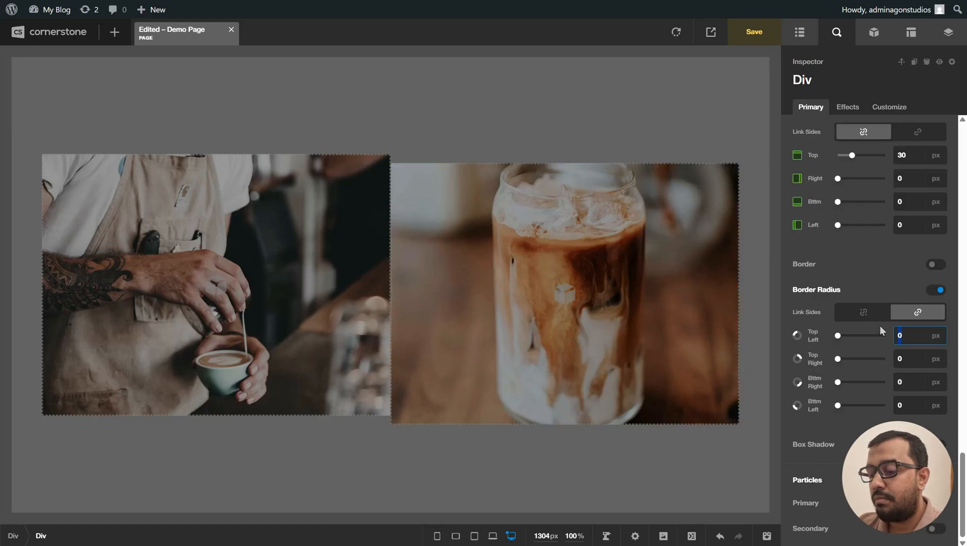
text(0)
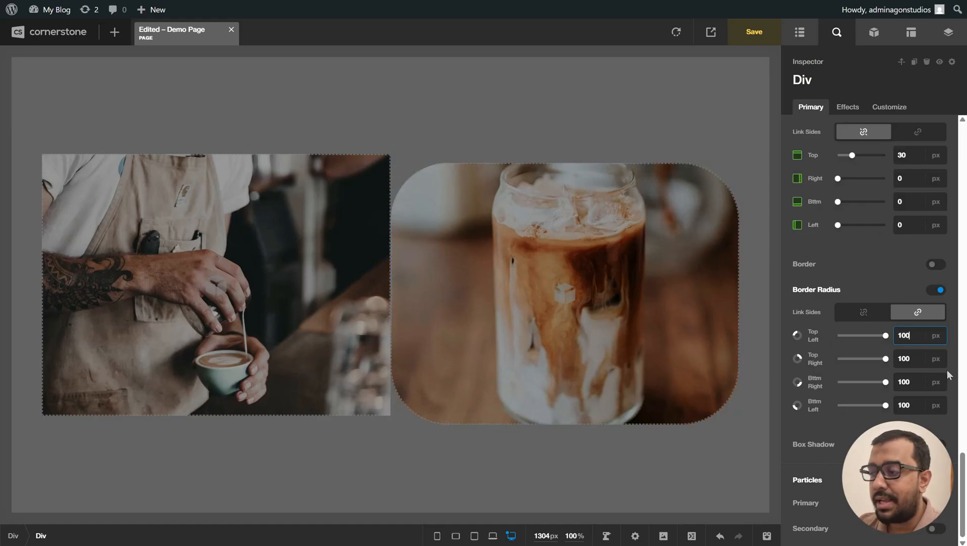
- Turn on Box Shadow to view its options, and turn both the box shadow and the border radius off
click(936, 444)
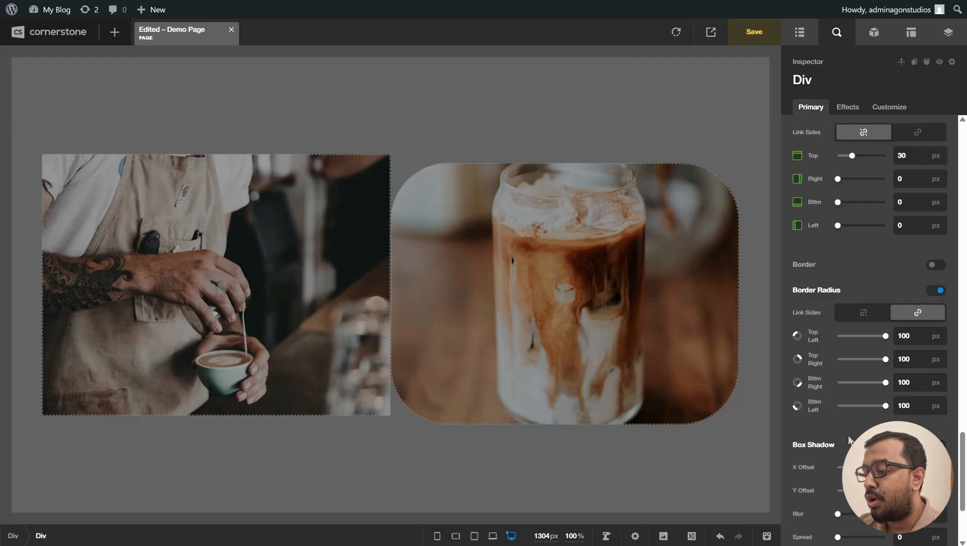
scroll(827, 334, down, 3)
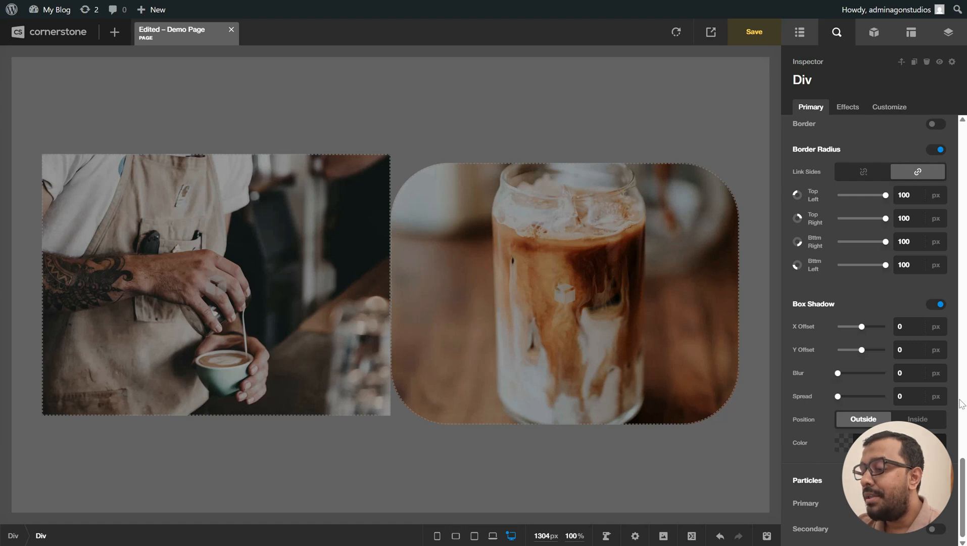
scroll(942, 307, up, 3)
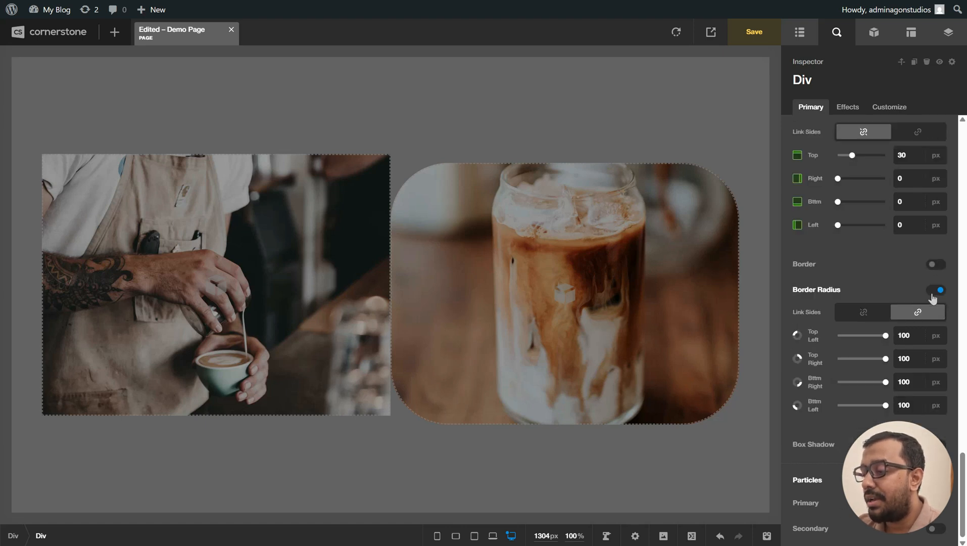
click(933, 295)
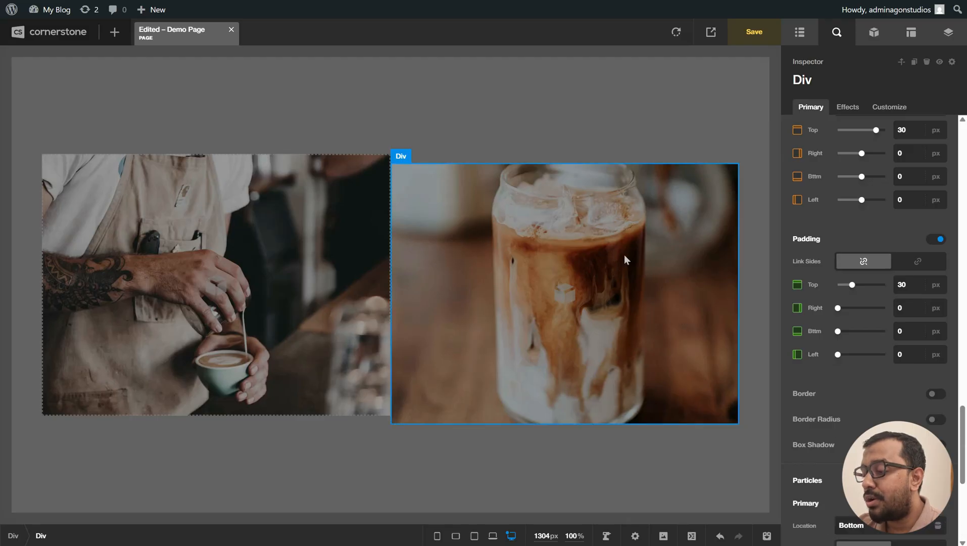
- Enable the Div's Primary particle at the Bottom, compare Overlap with Inside placement, keep Inside, and give it a 100 px height and 104 px radius
scroll(869, 328, down, 3)
scroll(869, 329, down, 3)
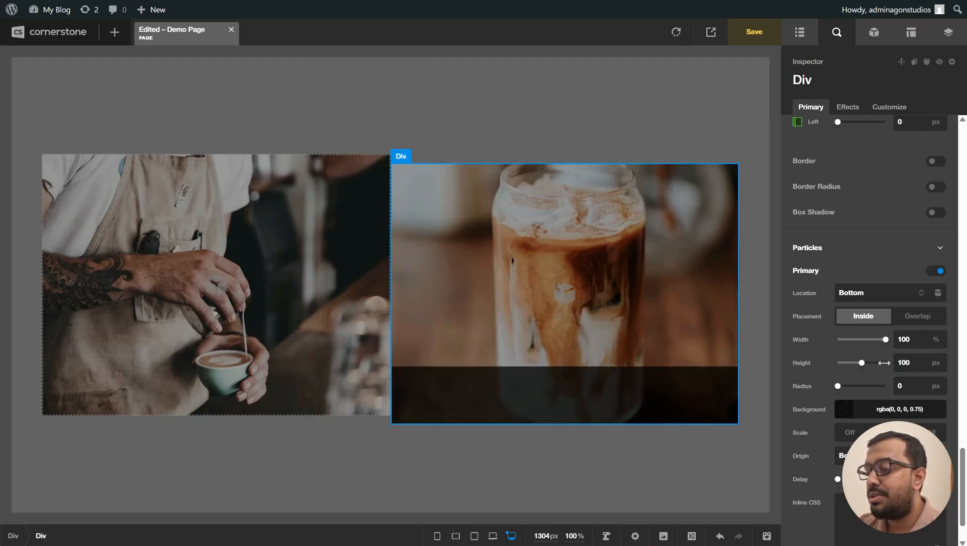
click(917, 316)
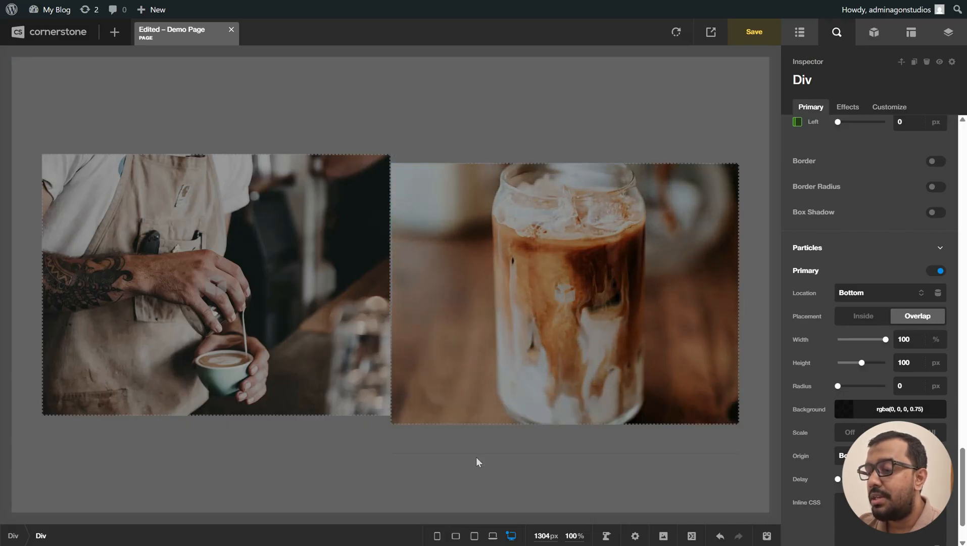
click(859, 317)
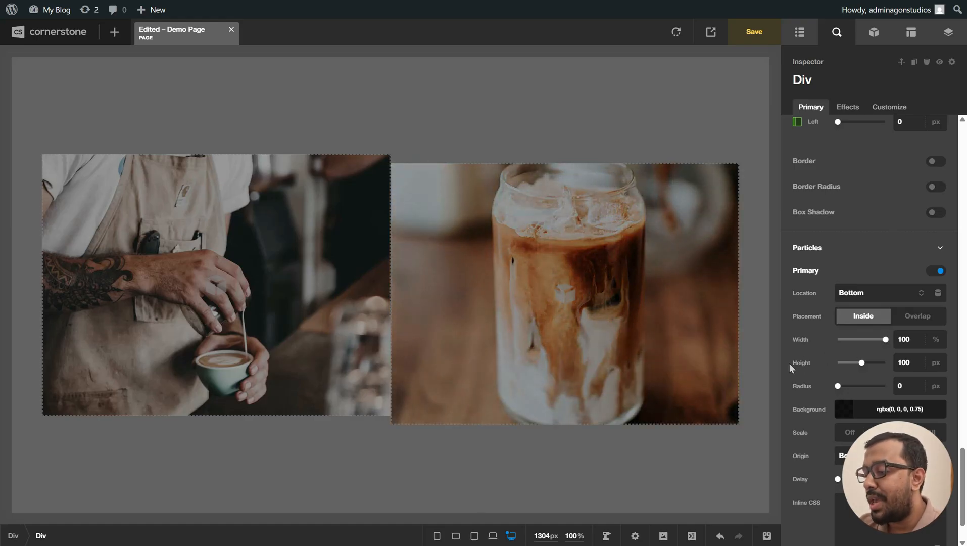
drag(838, 385, 863, 386)
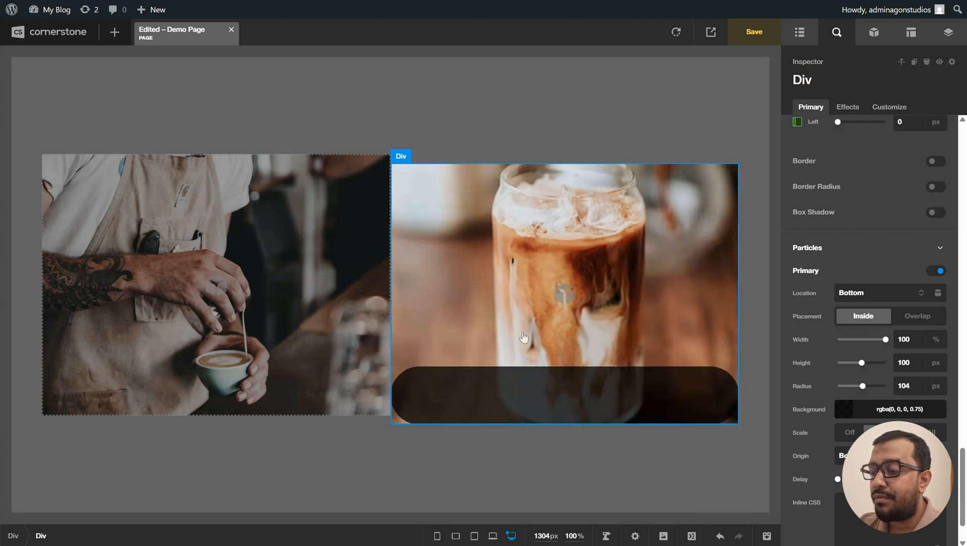
- Review the remaining Primary and Secondary particle options and the Div's Setup and Background Layers settings
scroll(962, 407, down, 2)
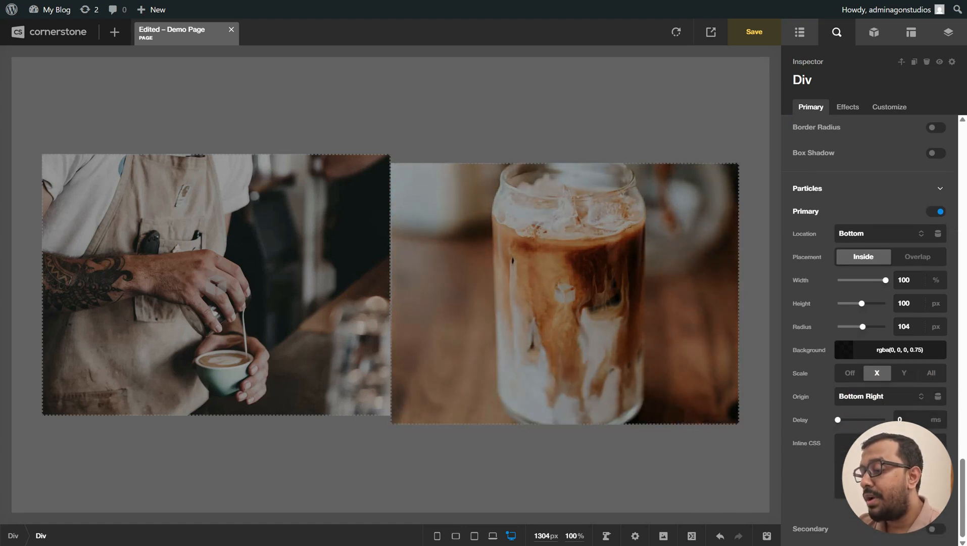
scroll(890, 303, down, 5)
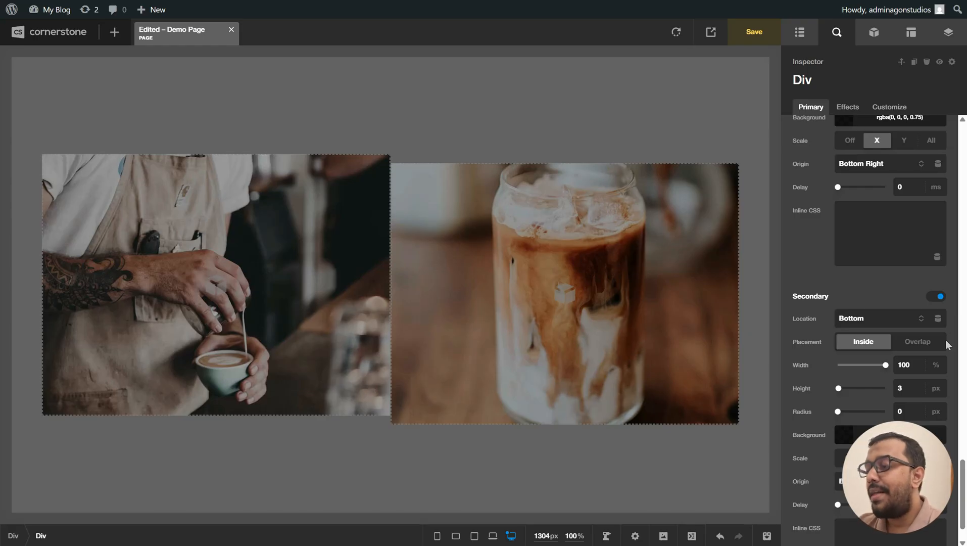
scroll(945, 339, up, 4)
scroll(942, 250, up, 8)
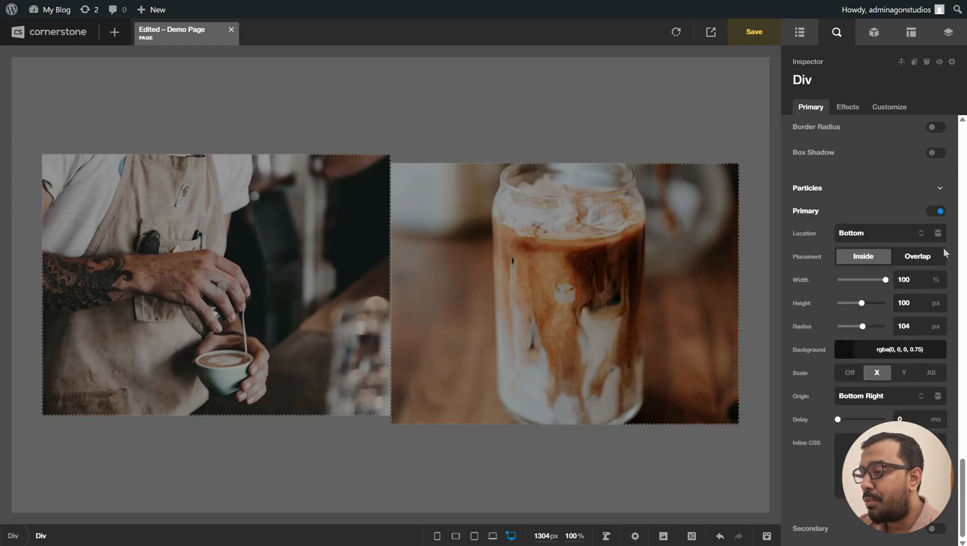
scroll(865, 417, down, 7)
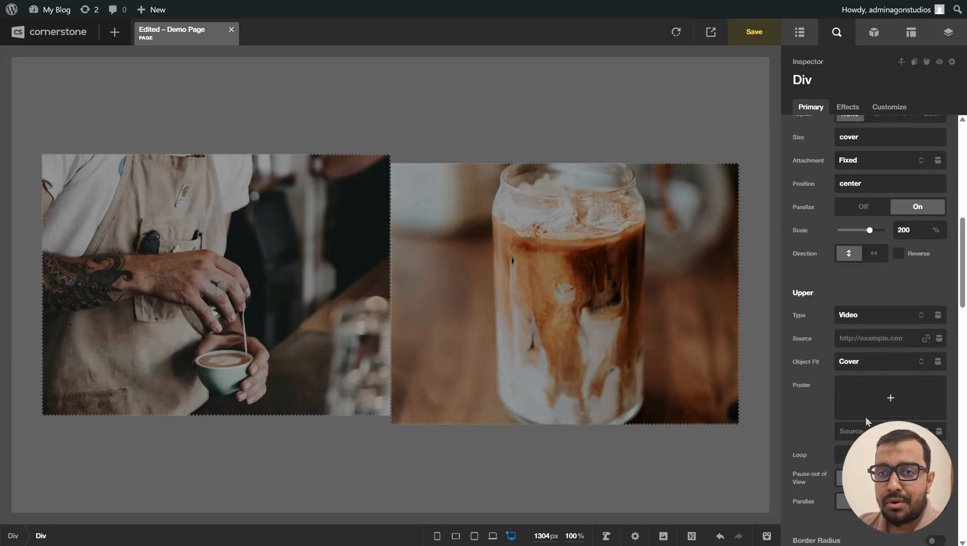
scroll(866, 417, up, 7)
scroll(866, 417, up, 4)
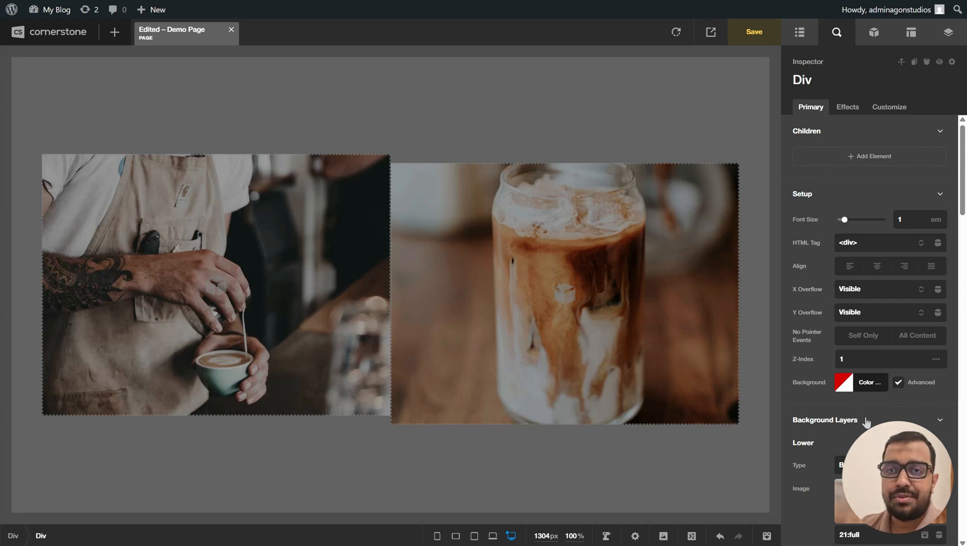
scroll(866, 422, down, 5)
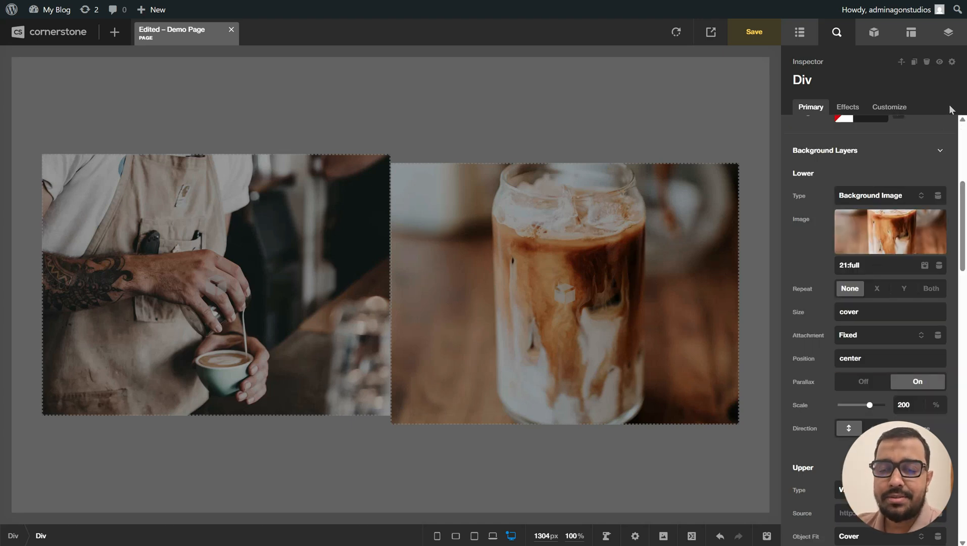